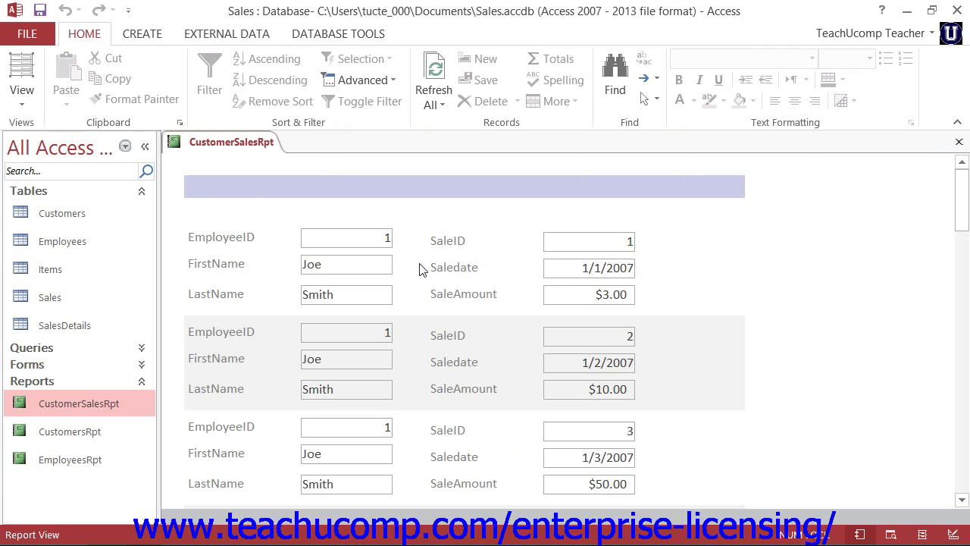
# Examine the EmployeeID and SaleAmount values across the sales records in the CustomerSalesRpt report
pyautogui.doubleClick(381, 239)
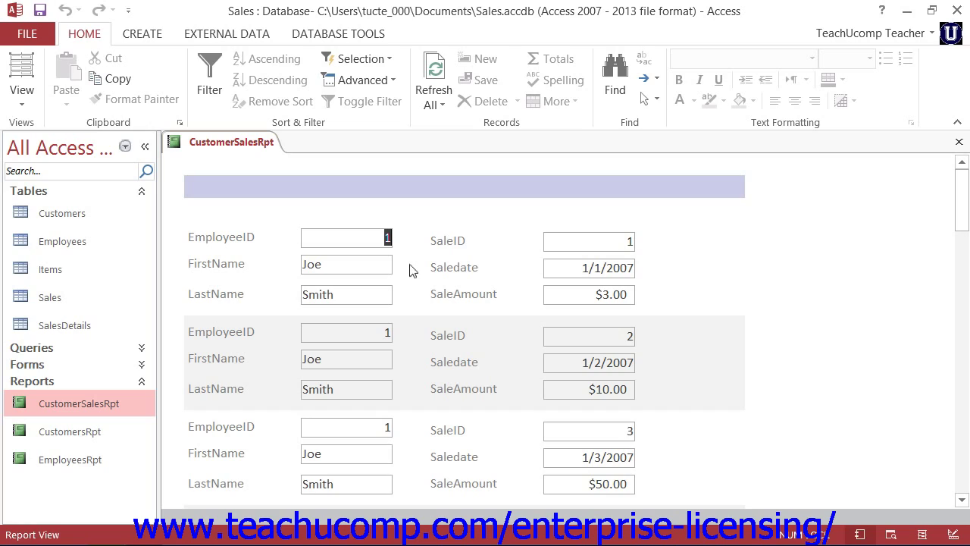
pyautogui.doubleClick(597, 294)
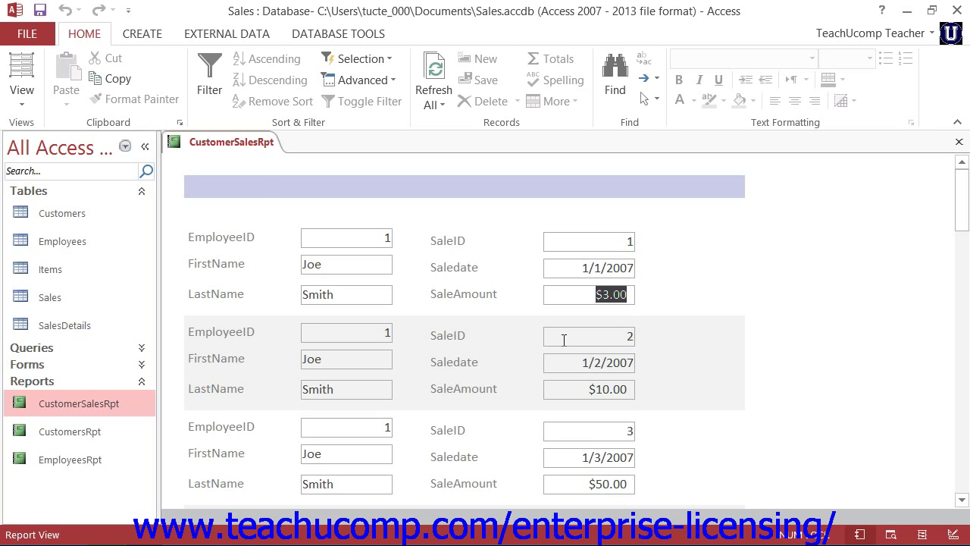
pyautogui.scroll(-3, 531, 338)
pyautogui.scroll(-2, 530, 338)
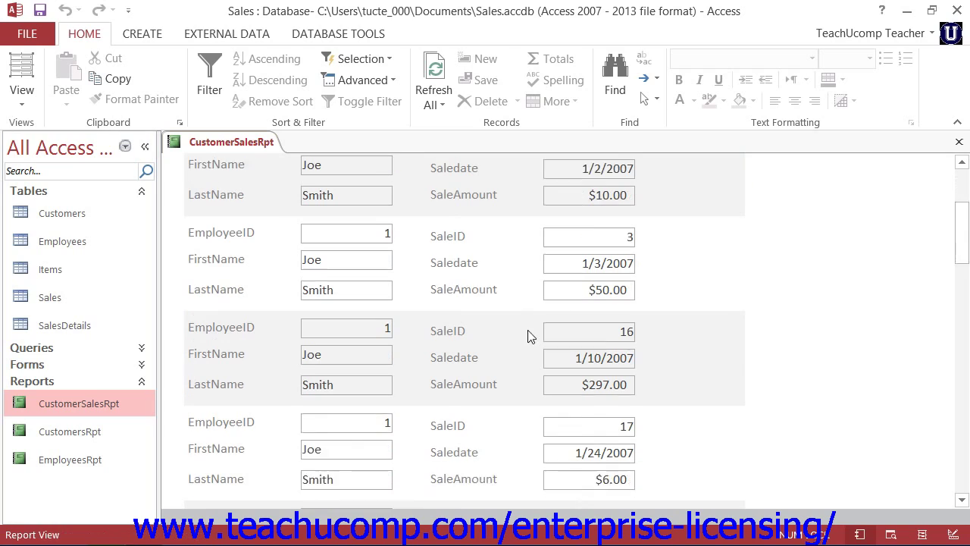
pyautogui.scroll(-2, 531, 338)
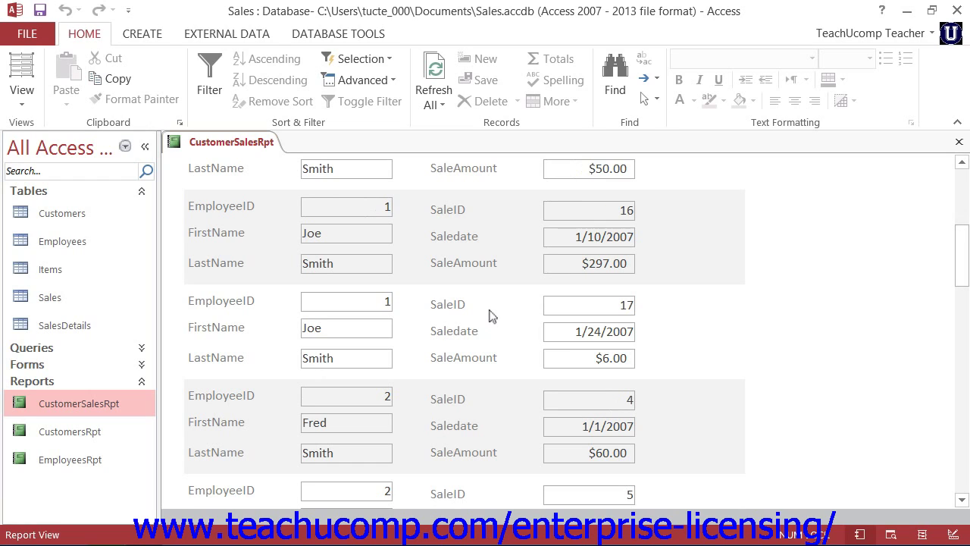
pyautogui.click(254, 303)
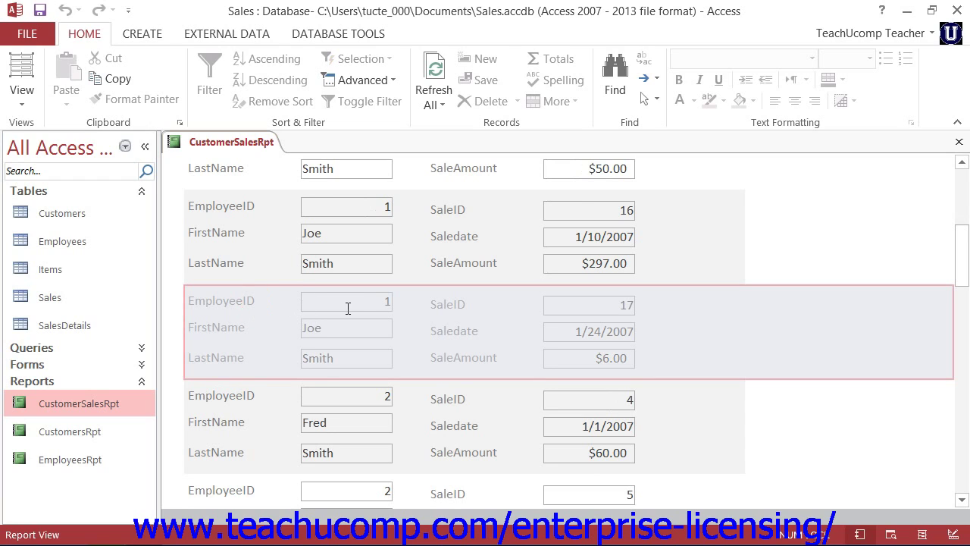
pyautogui.moveTo(372, 305); pyautogui.dragTo(400, 306)
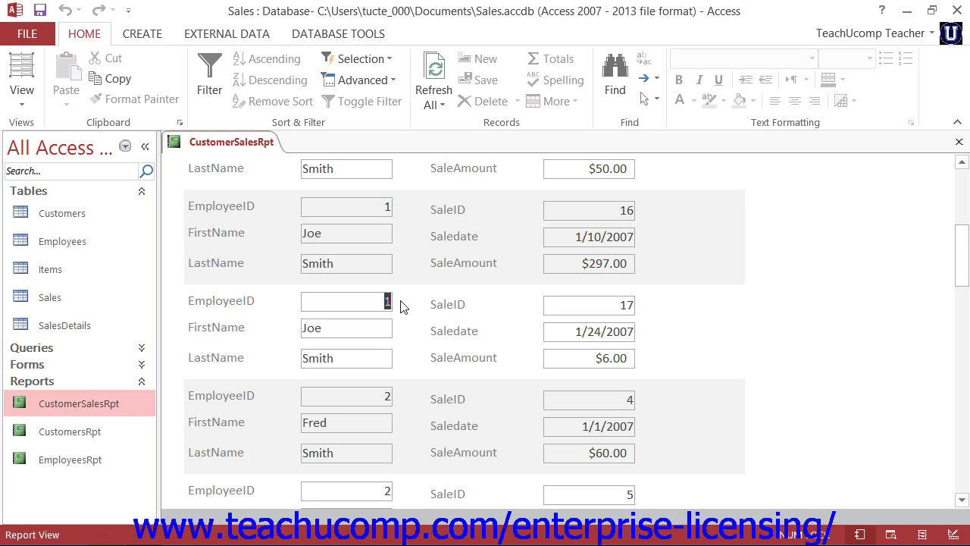
pyautogui.click(597, 359)
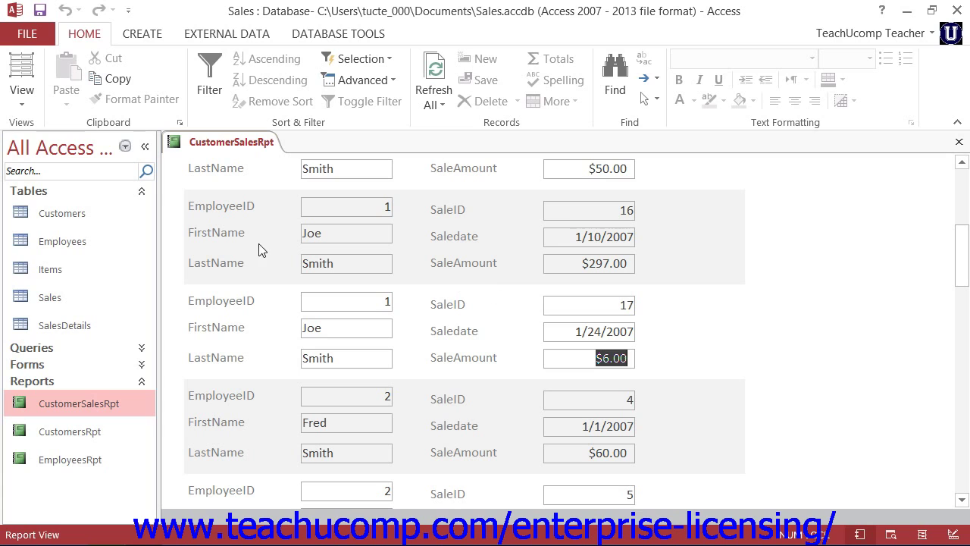
# Switch CustomerSalesRpt to Design View and group it on EmployeeID, with all of the group's options expanded
pyautogui.click(23, 99)
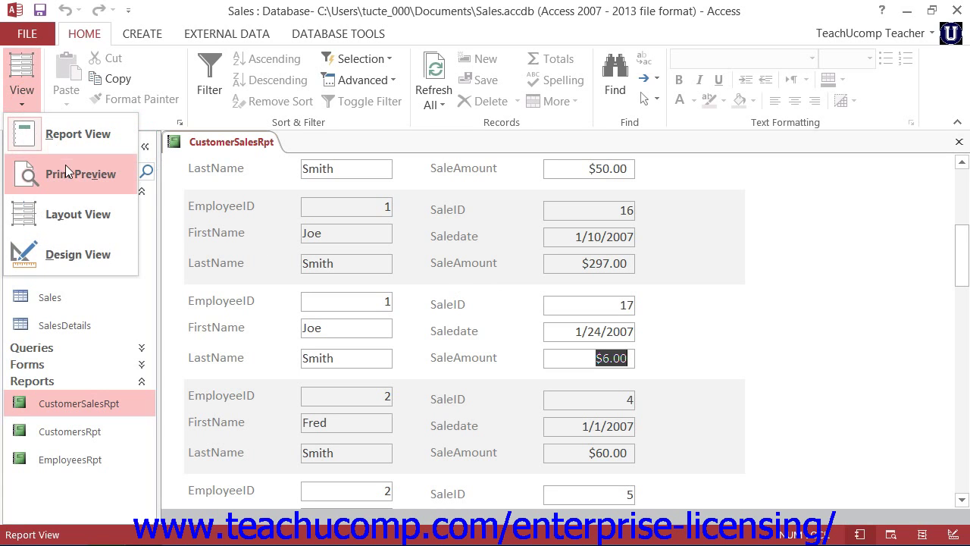
pyautogui.click(69, 242)
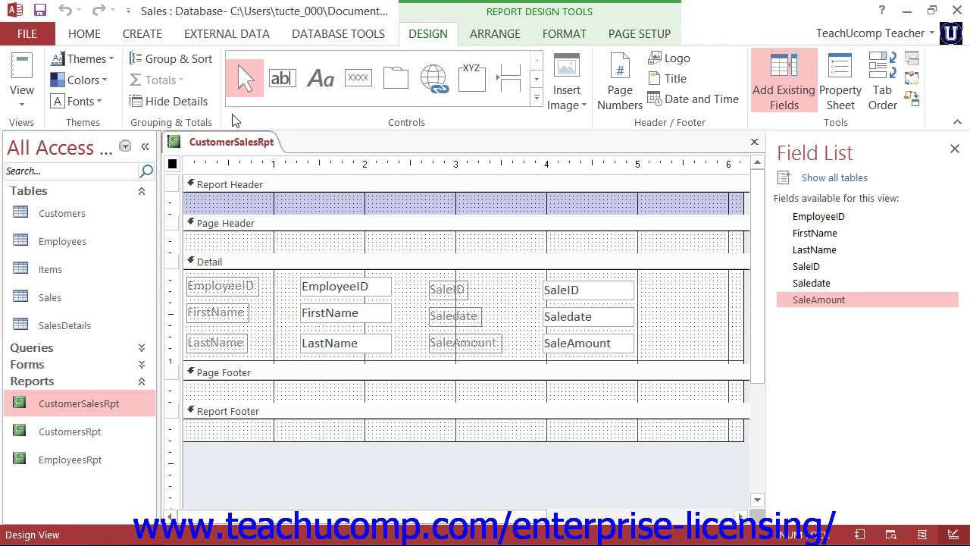
pyautogui.click(198, 66)
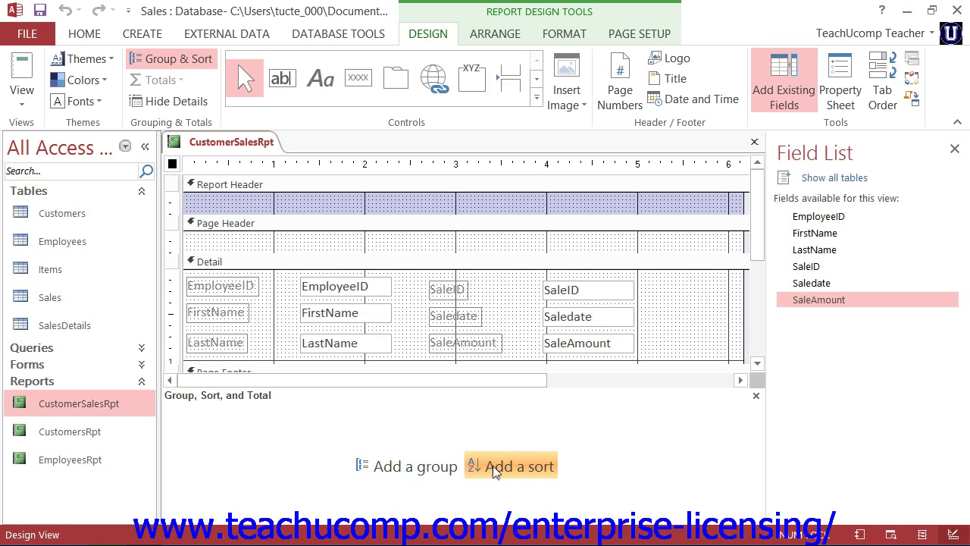
pyautogui.click(436, 469)
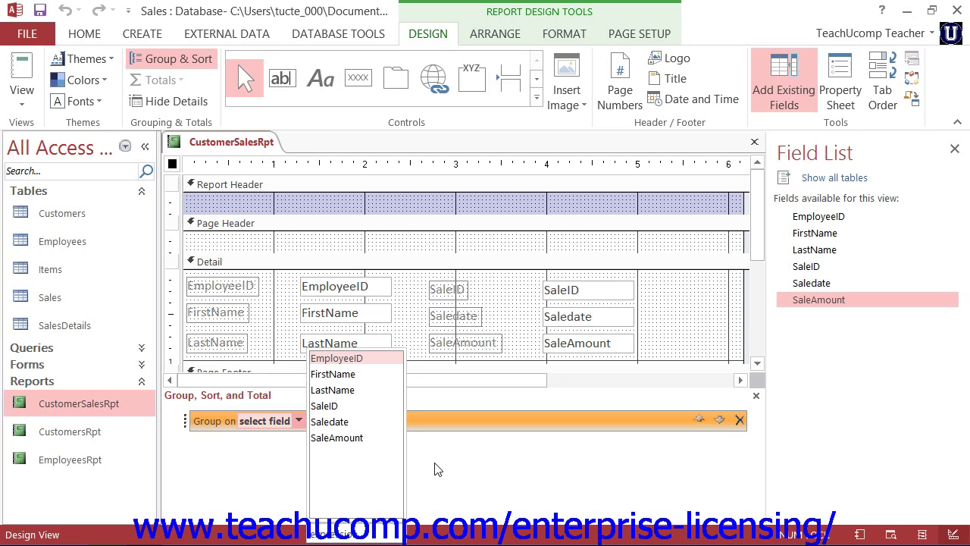
pyautogui.click(363, 363)
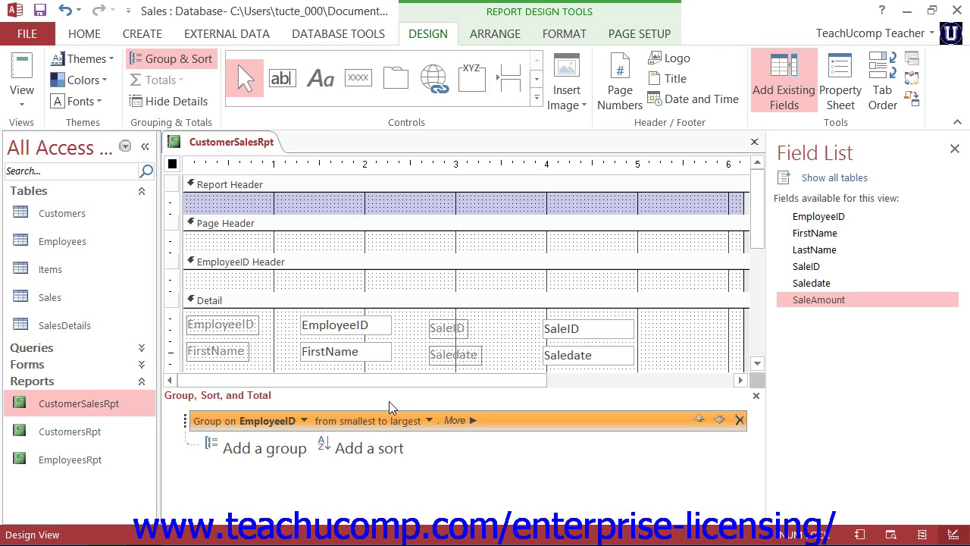
pyautogui.click(455, 420)
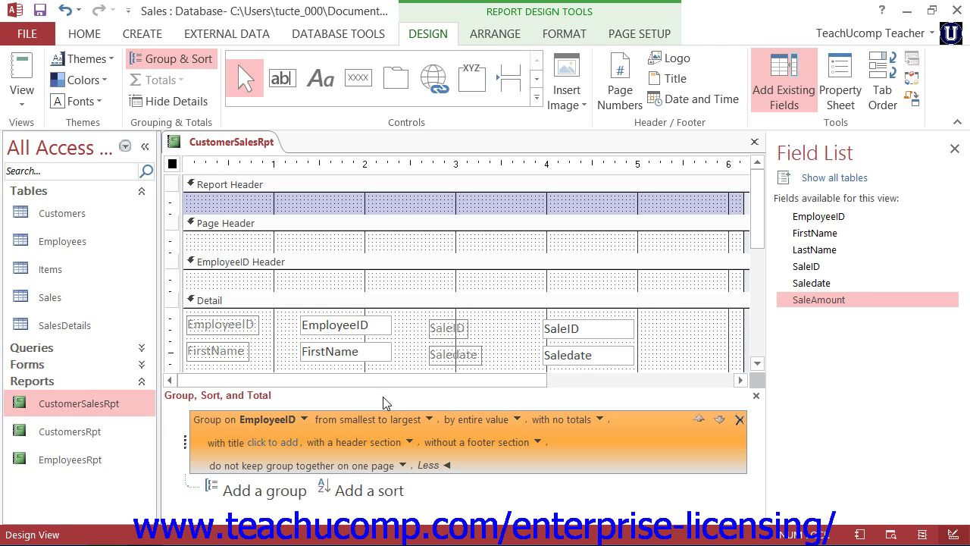
# Examine the EmployeeID group's sort order and grouping interval choices, keeping the interval by entire value
pyautogui.click(429, 419)
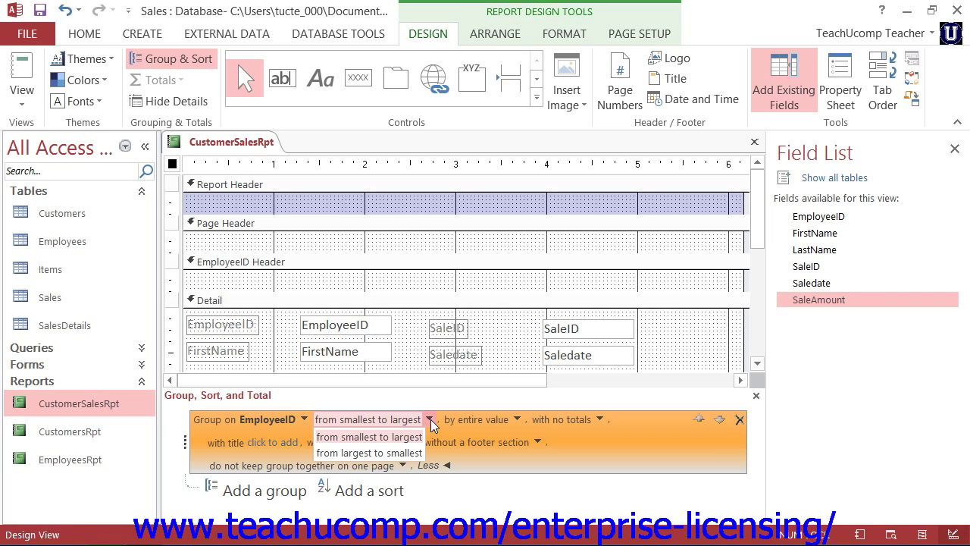
pyautogui.click(430, 419)
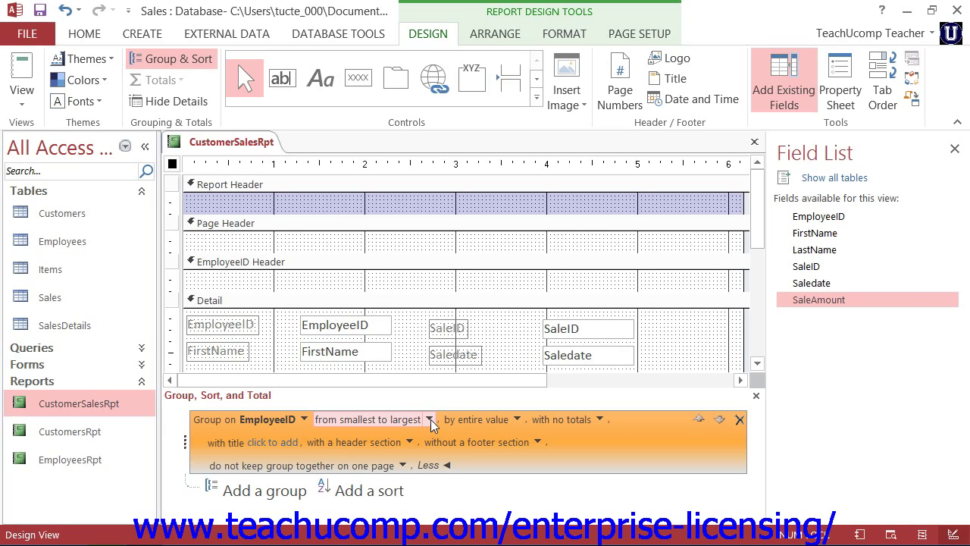
pyautogui.click(517, 420)
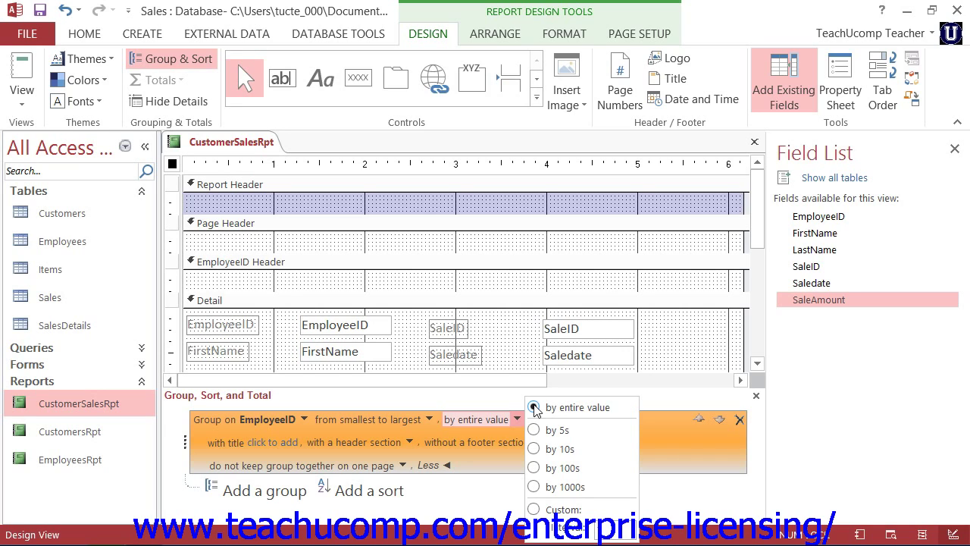
pyautogui.click(534, 409)
pyautogui.click(534, 509)
pyautogui.click(535, 409)
pyautogui.click(491, 421)
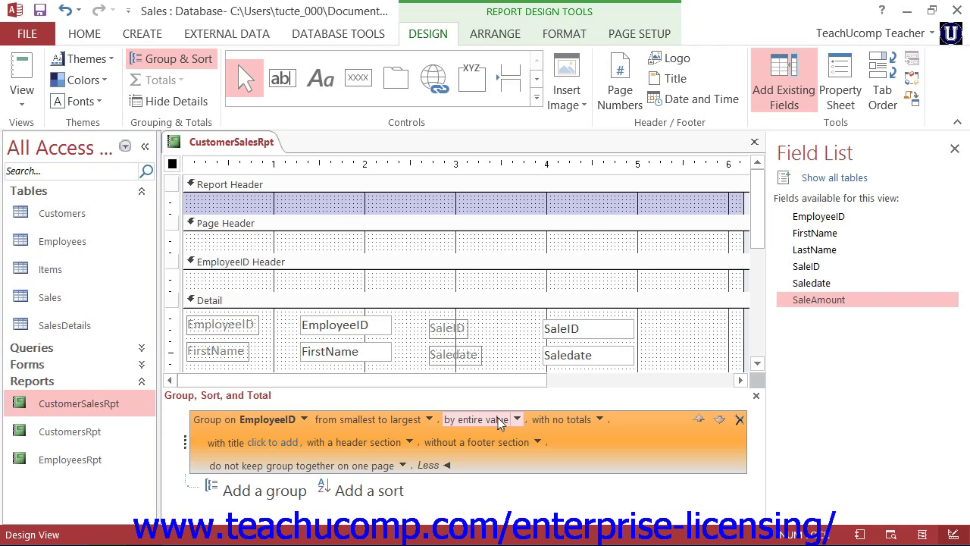
# Total the EmployeeID group on SaleAmount with type Sum, showing a grand total and a subtotal in the group footer
pyautogui.click(600, 419)
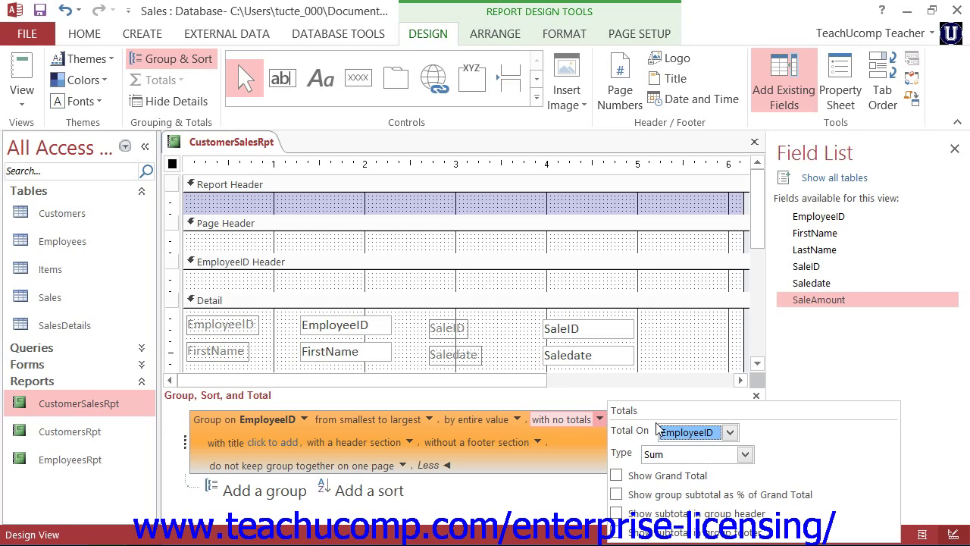
pyautogui.click(730, 432)
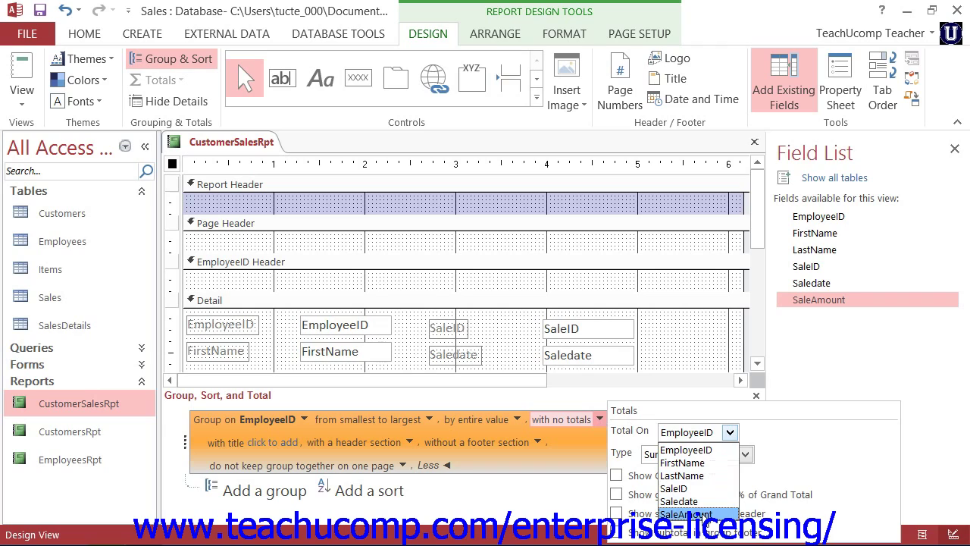
pyautogui.click(707, 514)
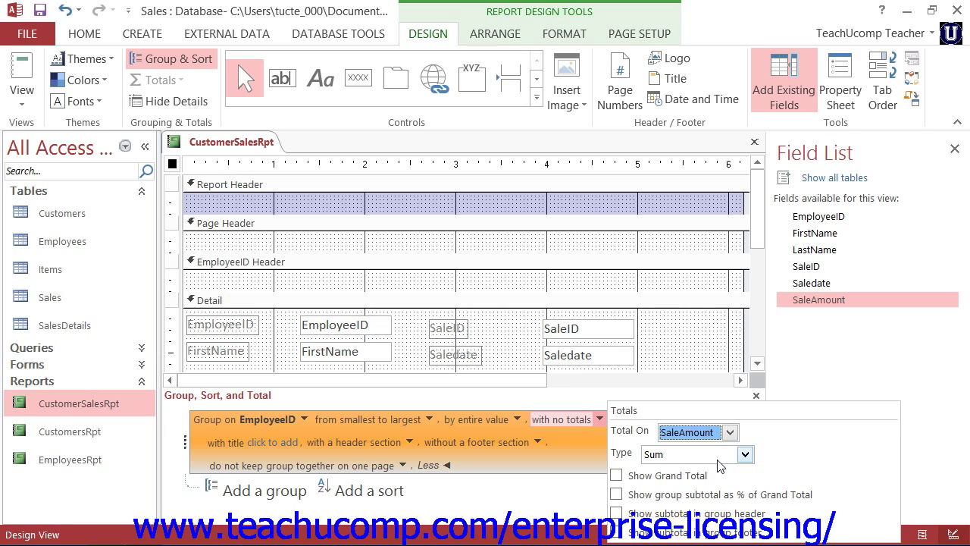
pyautogui.click(745, 454)
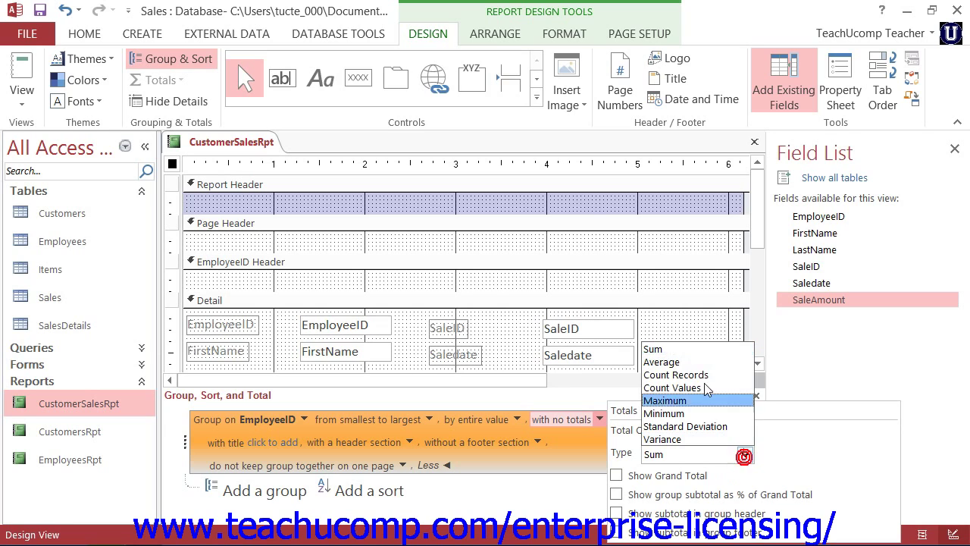
pyautogui.click(672, 348)
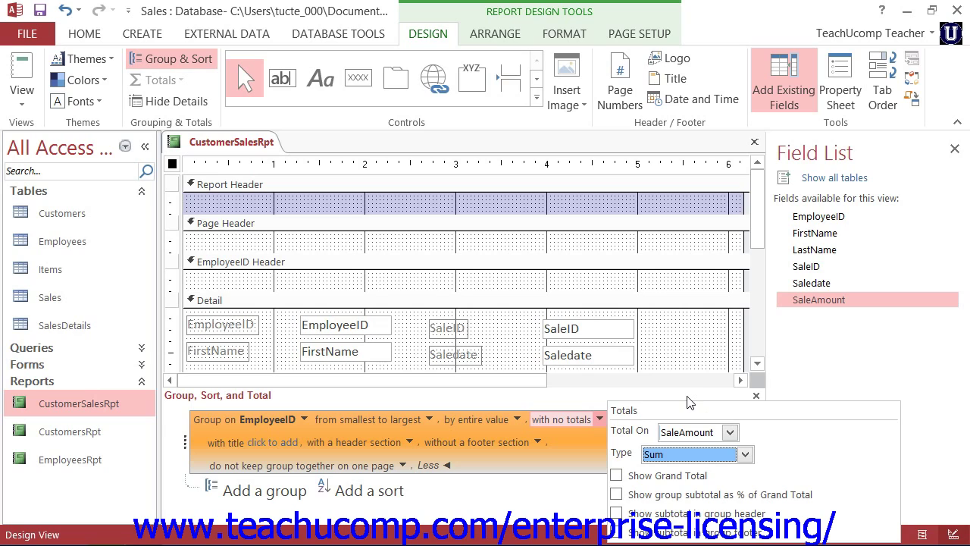
pyautogui.click(617, 475)
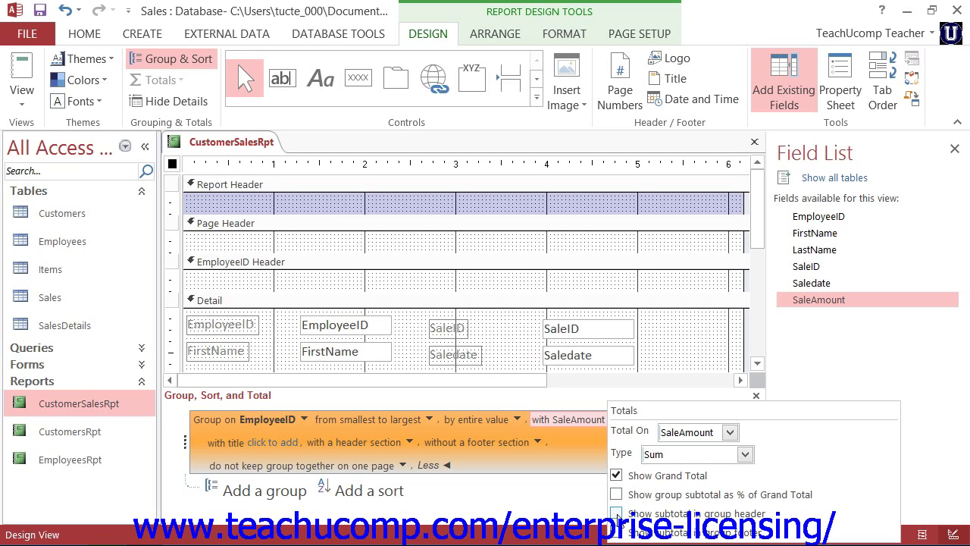
pyautogui.click(620, 537)
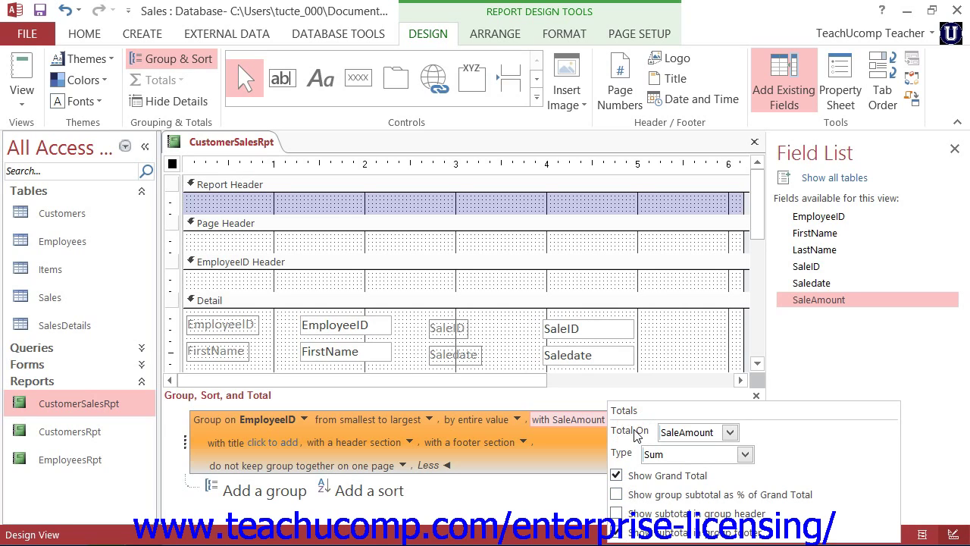
pyautogui.click(593, 421)
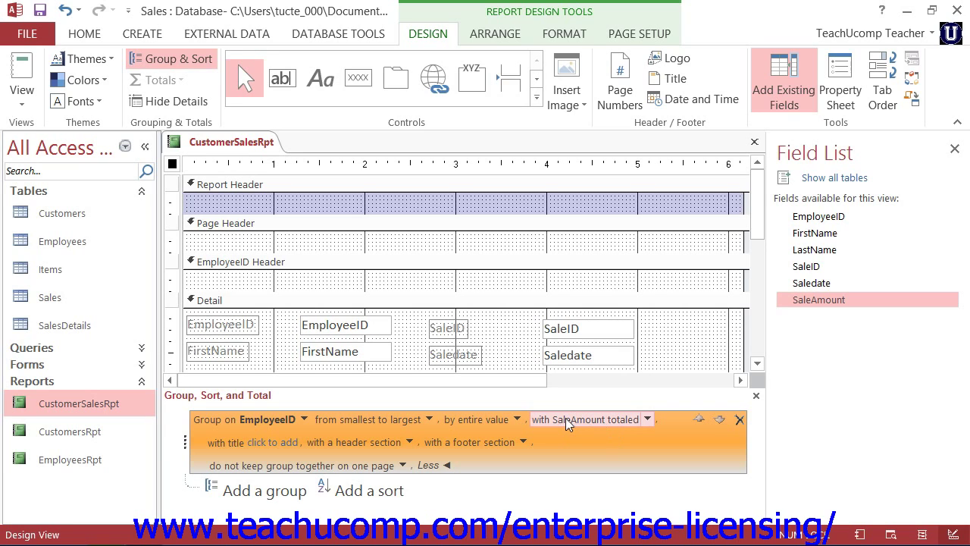
# Add the title "Employee" to the EmployeeID group
pyautogui.click(272, 443)
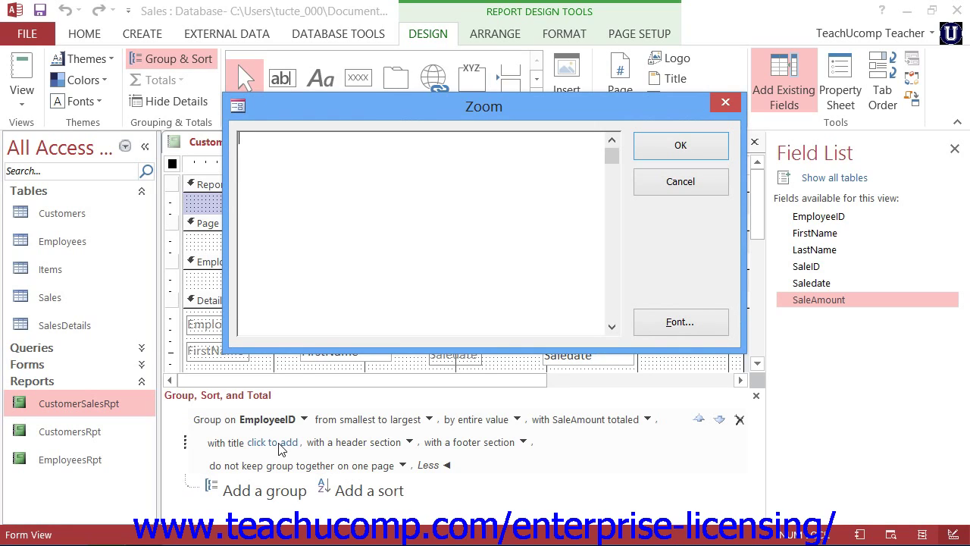
pyautogui.write('Employee')
pyautogui.click(661, 145)
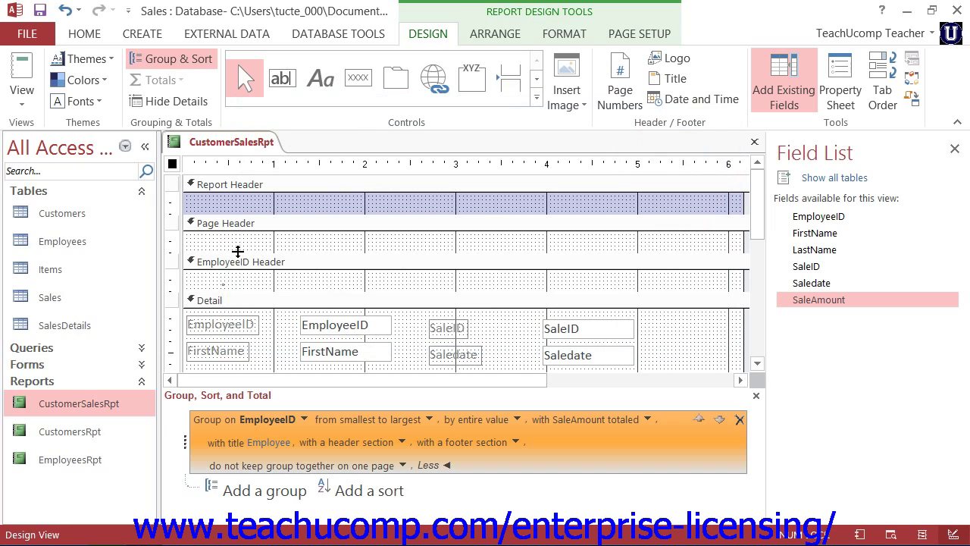
# Retype the caption of the tiny title label in the EmployeeID Header section as "Employee" so the label expands
pyautogui.click(225, 286)
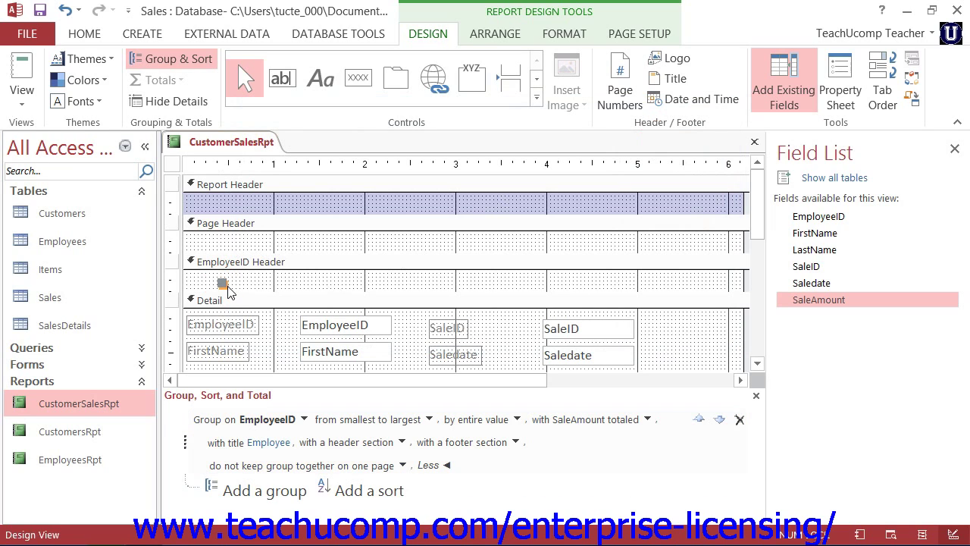
pyautogui.click(225, 284)
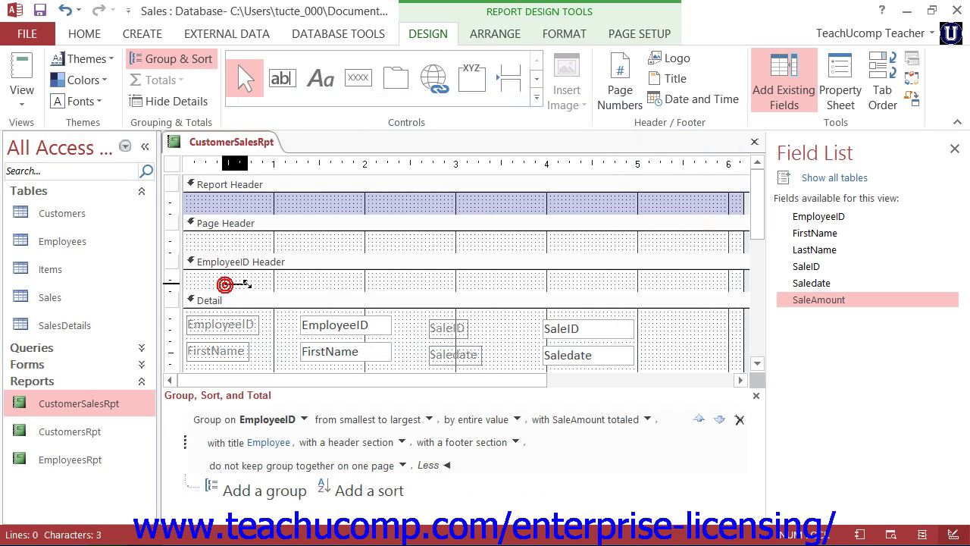
pyautogui.write('Employee')
pyautogui.click(317, 307)
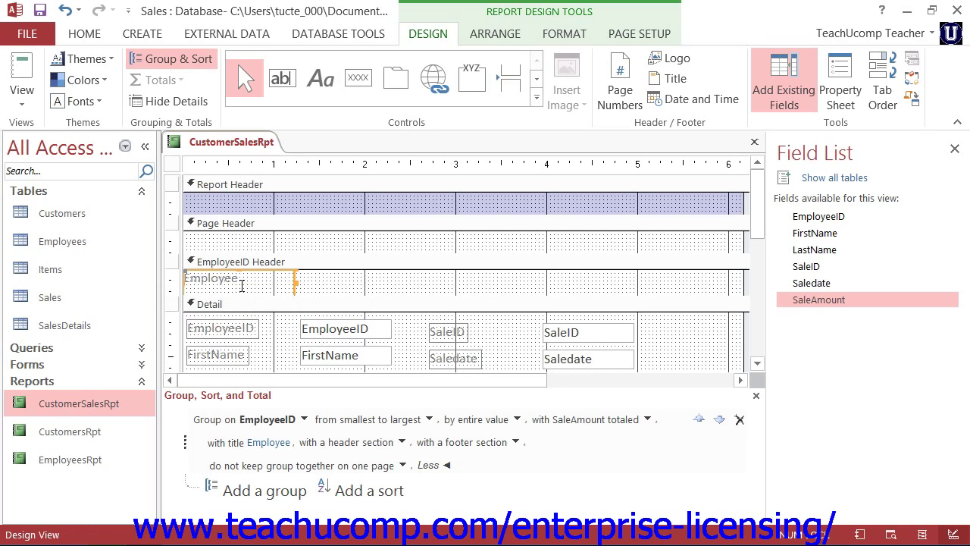
# Review the EmployeeID group's header and footer section choices and set it to keep header and first record together on one page
pyautogui.click(402, 443)
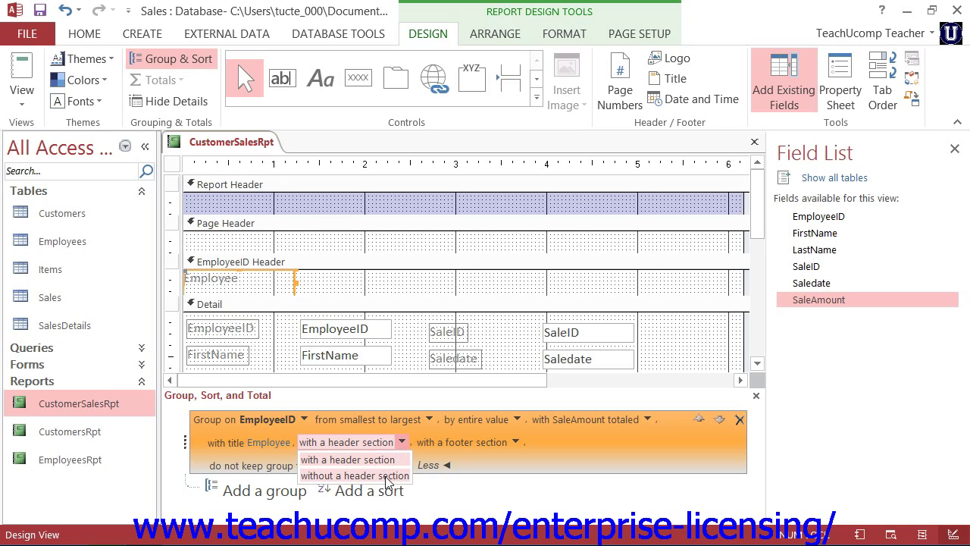
pyautogui.click(513, 441)
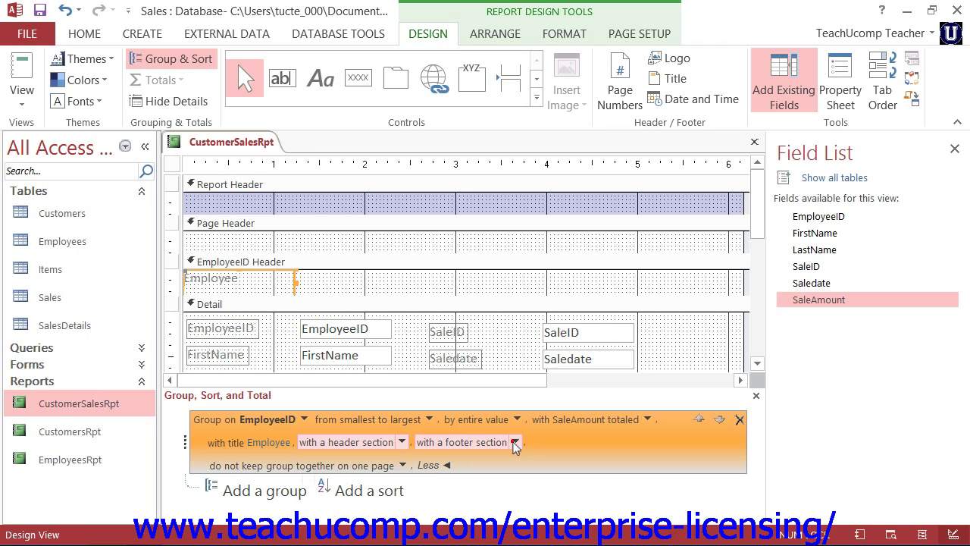
pyautogui.click(512, 441)
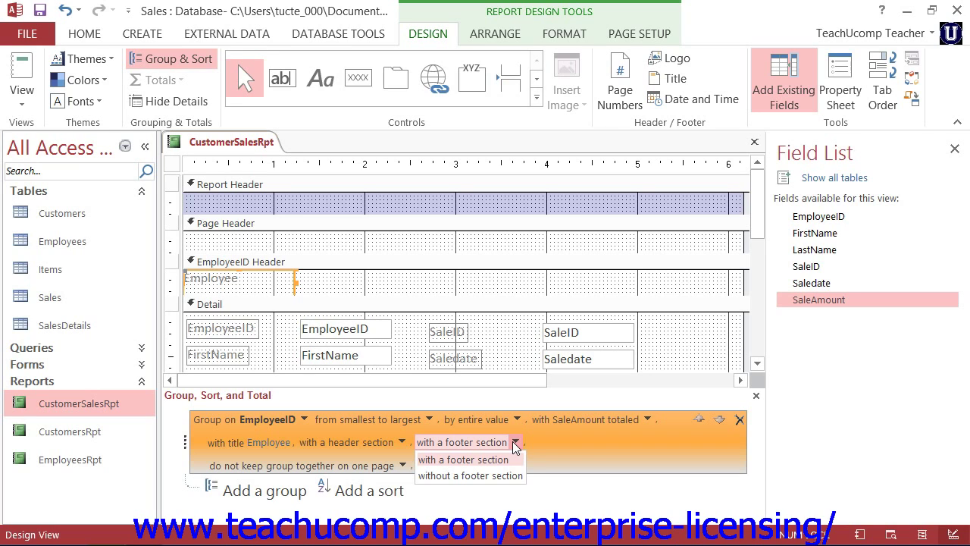
pyautogui.click(514, 445)
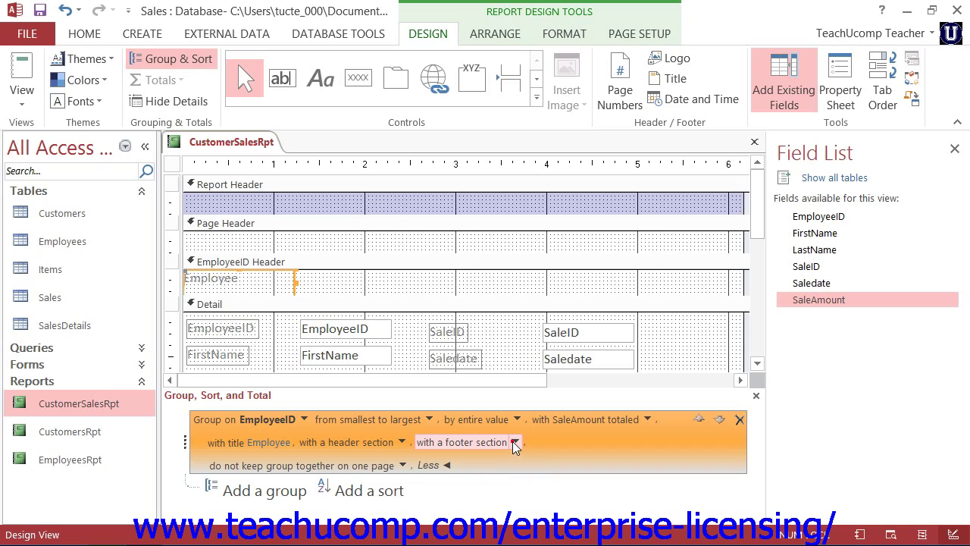
pyautogui.click(403, 466)
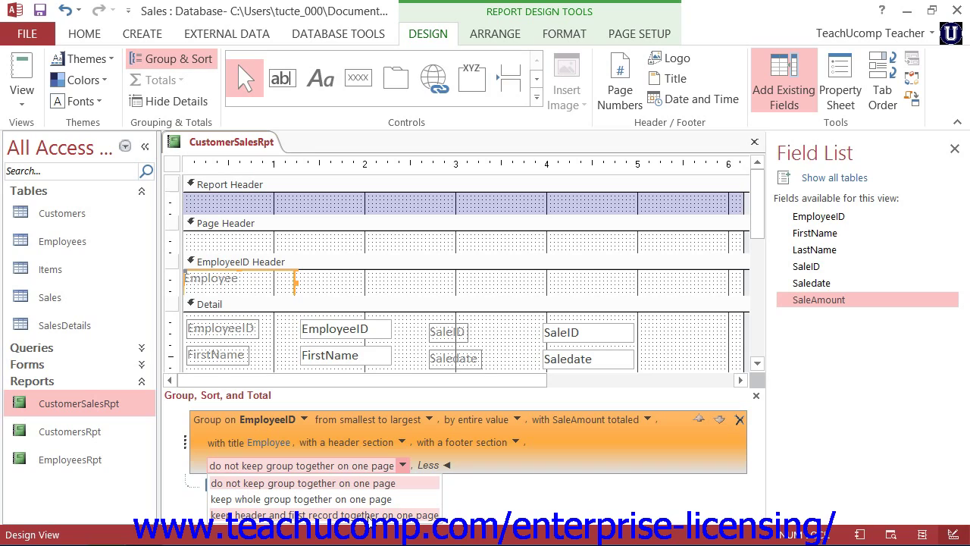
pyautogui.click(324, 515)
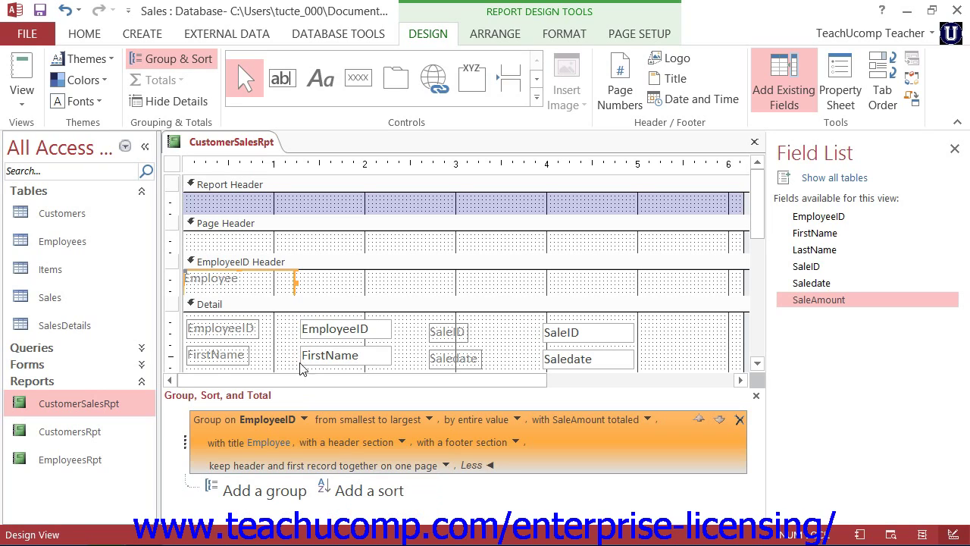
# Try a nested group on Saledate by quarter, examine its interval and additional options, and remove that group level
pyautogui.click(266, 489)
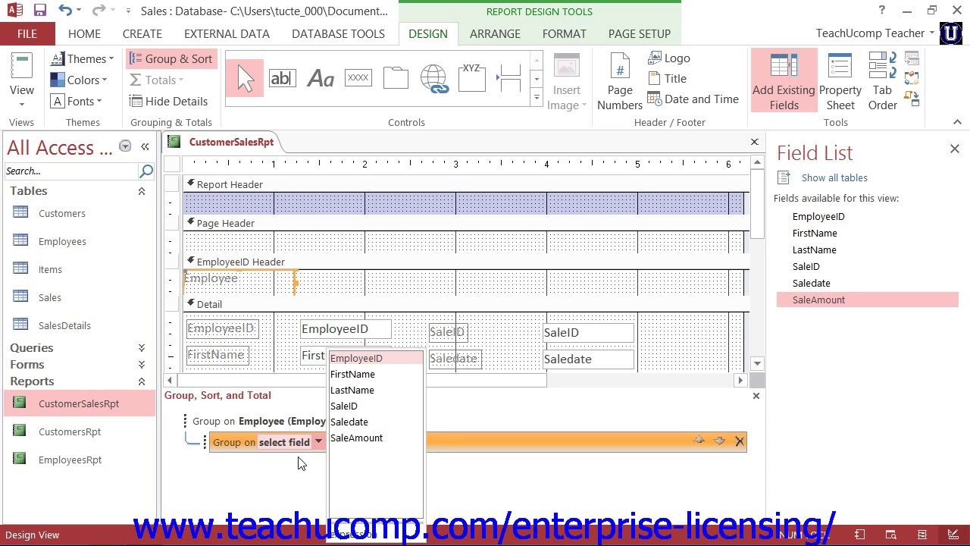
pyautogui.click(354, 422)
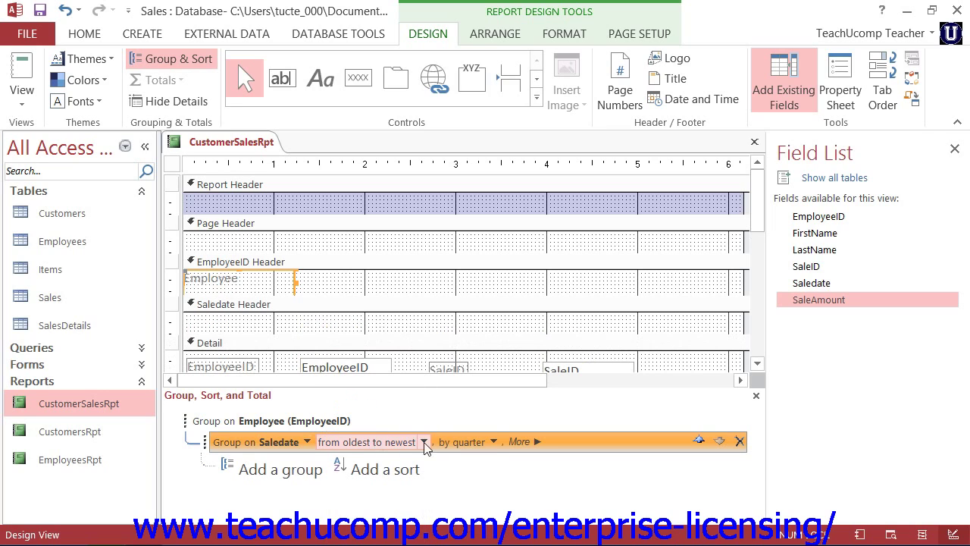
pyautogui.click(492, 441)
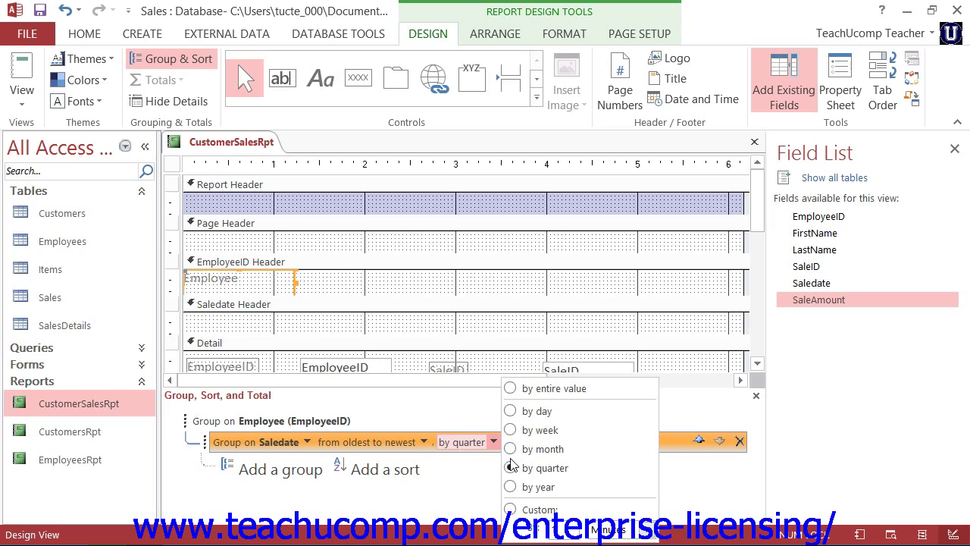
pyautogui.click(479, 444)
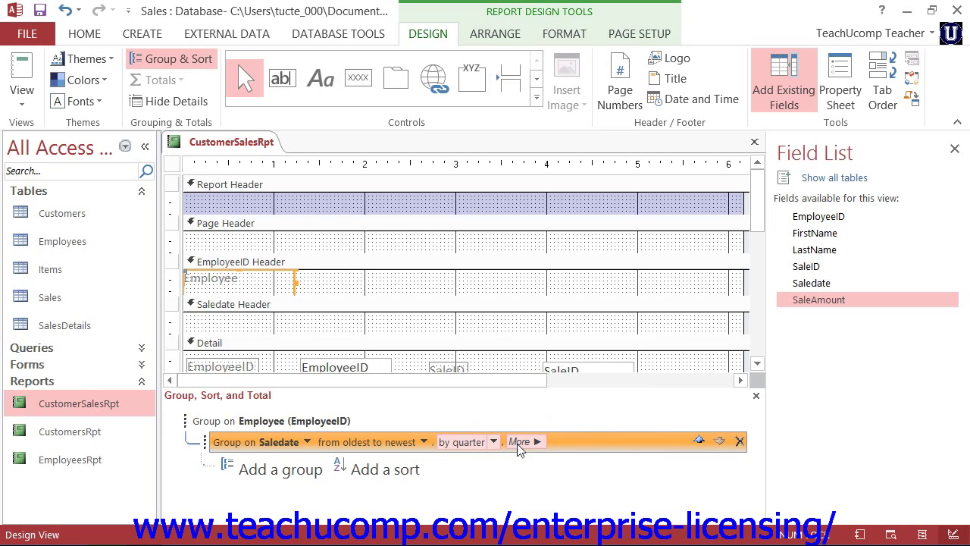
pyautogui.click(519, 442)
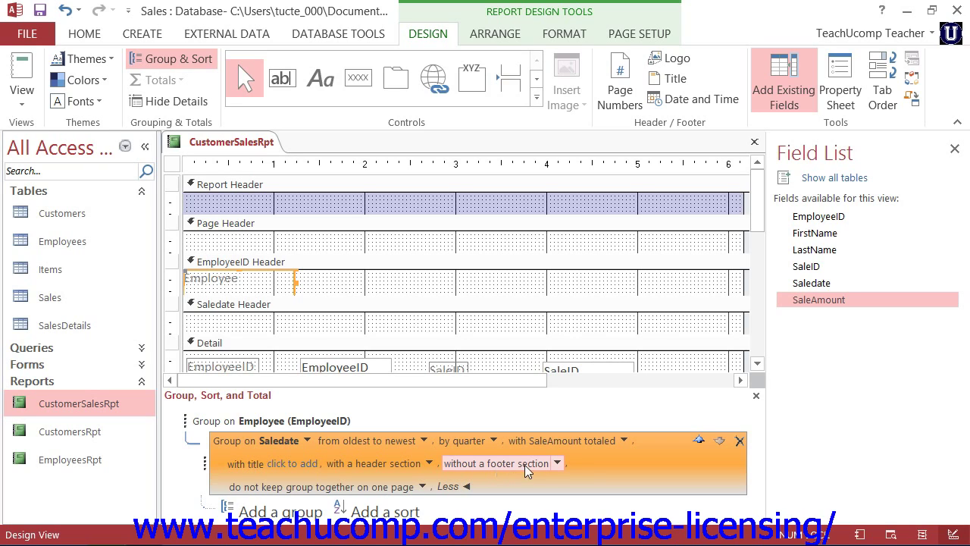
pyautogui.click(738, 442)
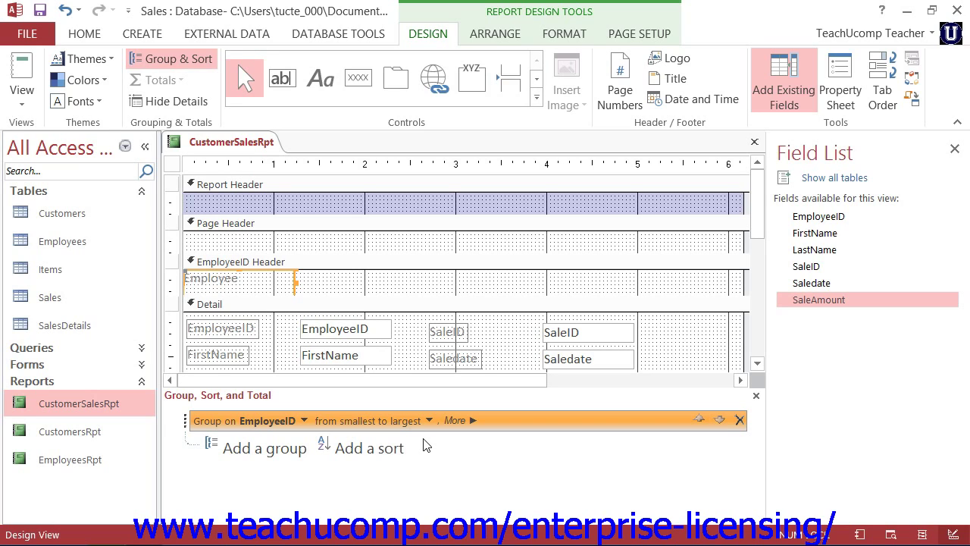
# Try a sort by LastName with A on top within the EmployeeID group, and remove that sort level
pyautogui.click(381, 448)
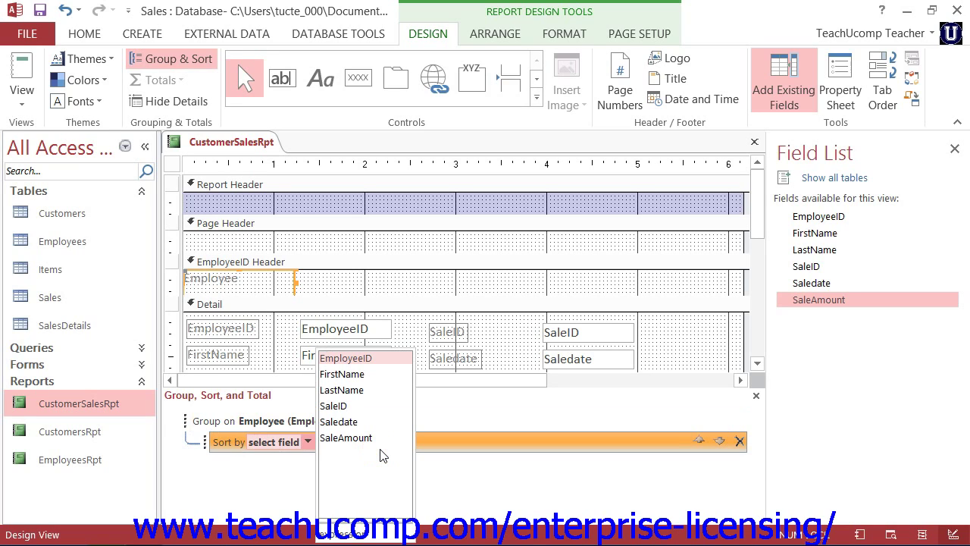
pyautogui.click(350, 390)
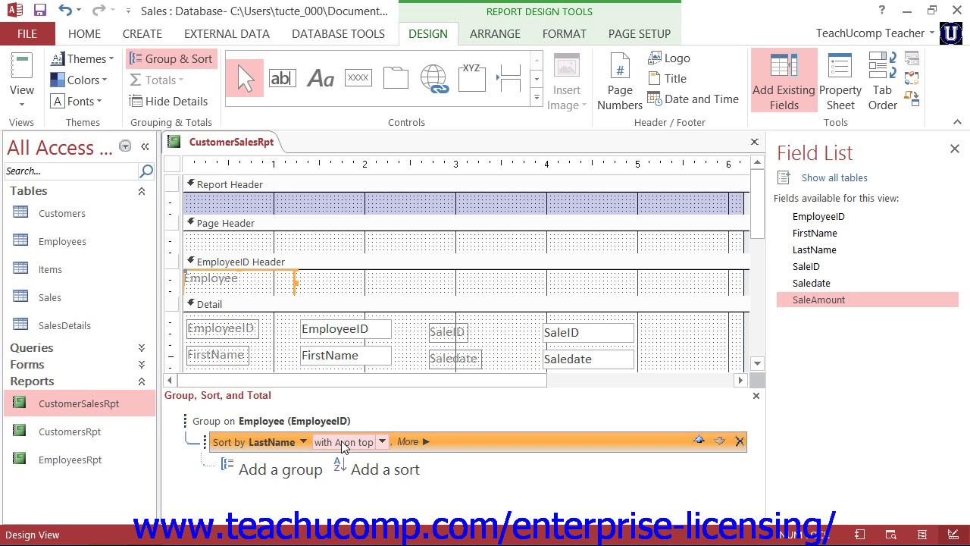
pyautogui.click(383, 441)
pyautogui.click(383, 440)
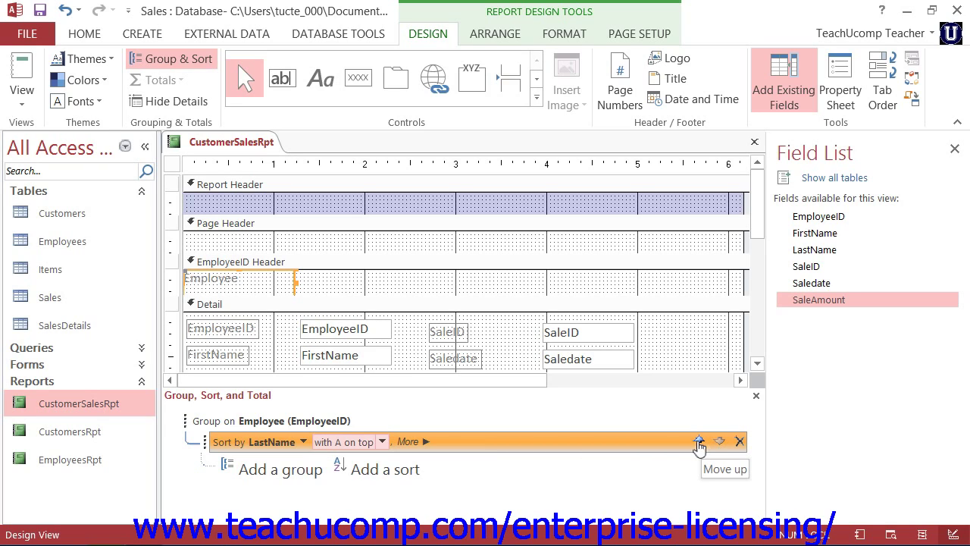
pyautogui.click(739, 442)
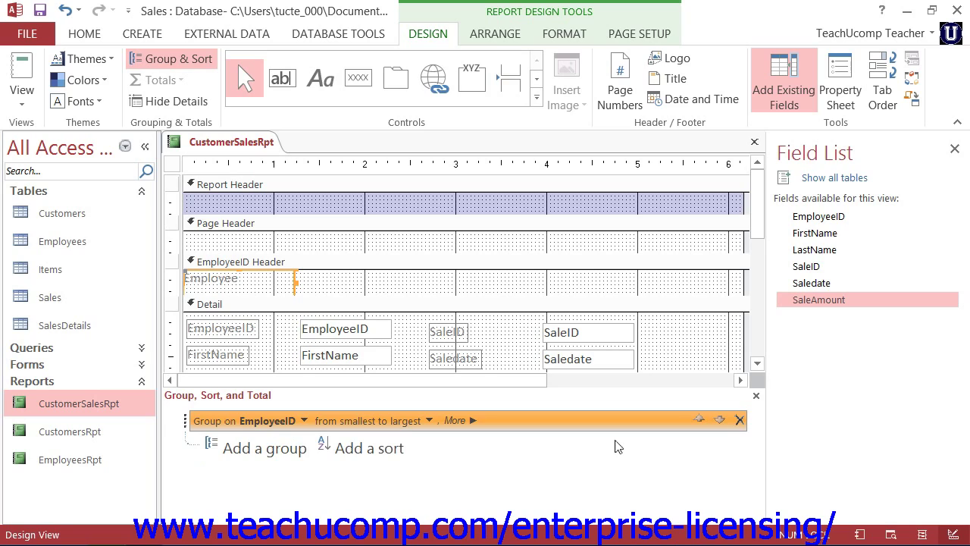
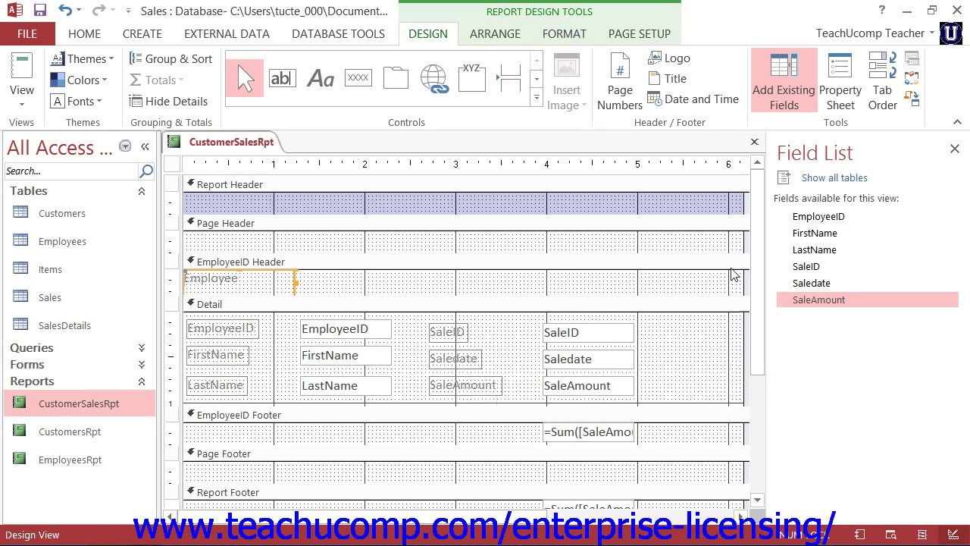
# Place the EmployeeID field without its attached label beside the Employee label in the EmployeeID Header section
pyautogui.moveTo(812, 216); pyautogui.dragTo(375, 280)
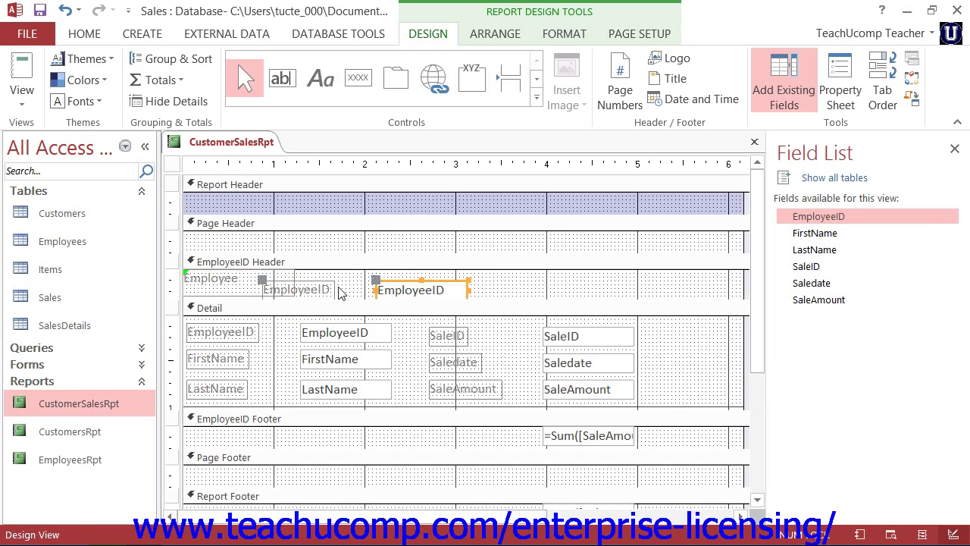
pyautogui.click(244, 286)
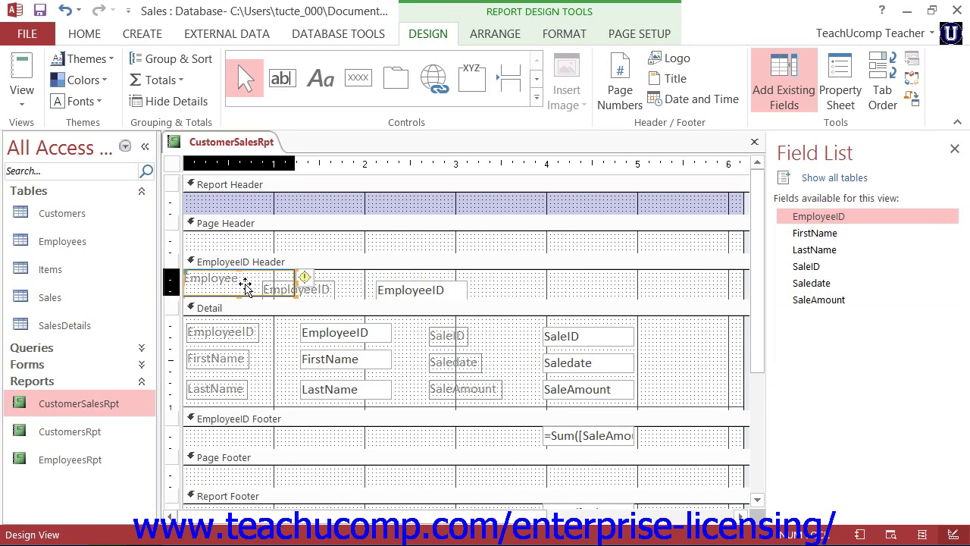
pyautogui.click(342, 284)
pyautogui.click(412, 284)
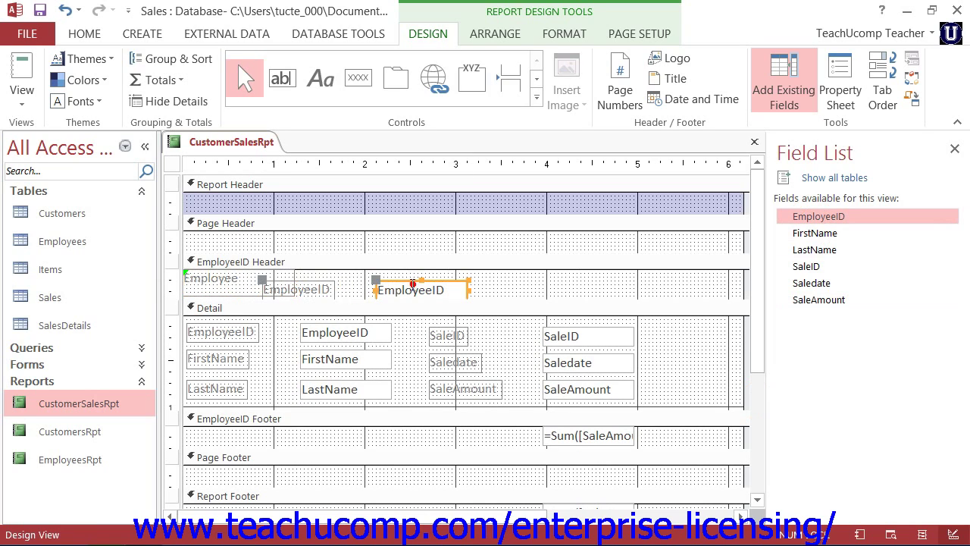
pyautogui.click(332, 292)
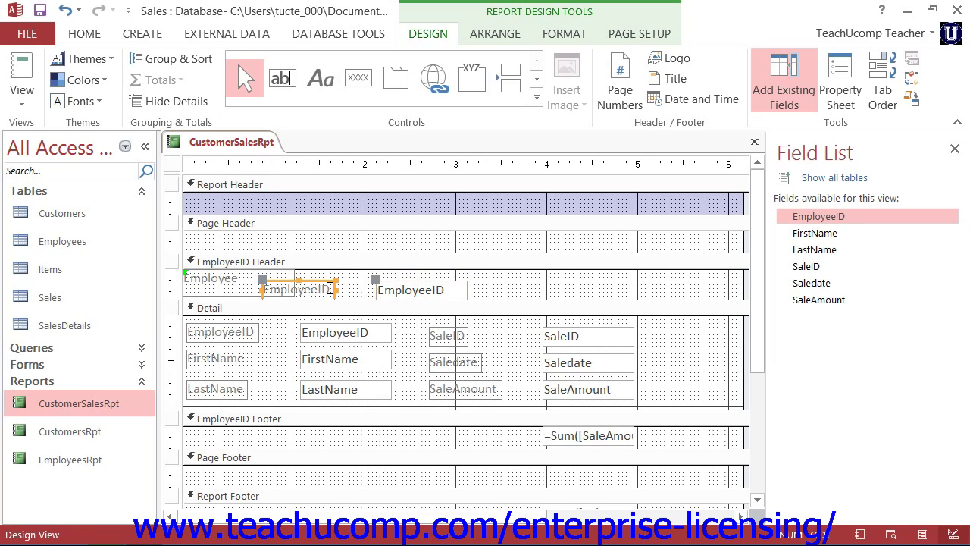
pyautogui.press('Delete')
pyautogui.moveTo(435, 290); pyautogui.dragTo(361, 277)
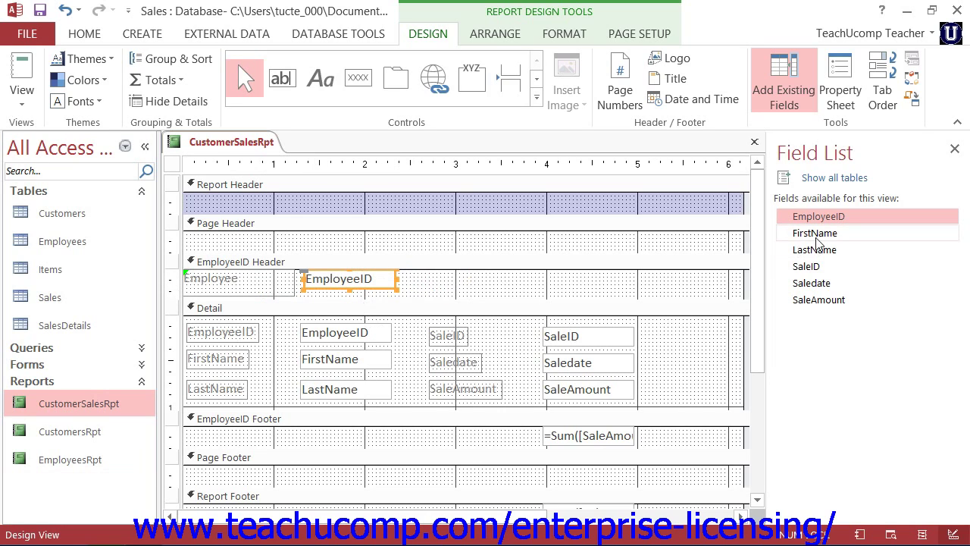
# Add the FirstName field without its label to the EmployeeID Header, just to the right of EmployeeID
pyautogui.moveTo(815, 234); pyautogui.dragTo(453, 283)
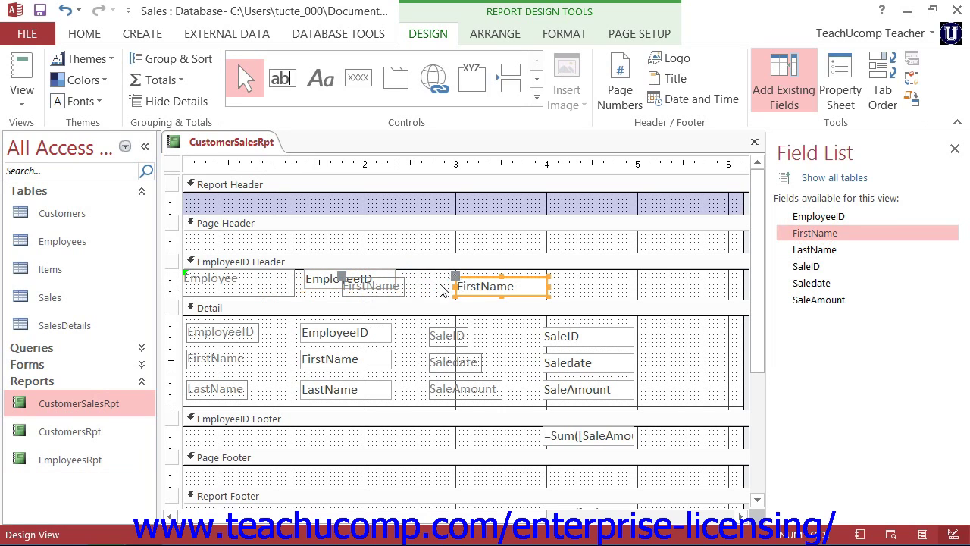
pyautogui.click(395, 285)
pyautogui.press('Delete')
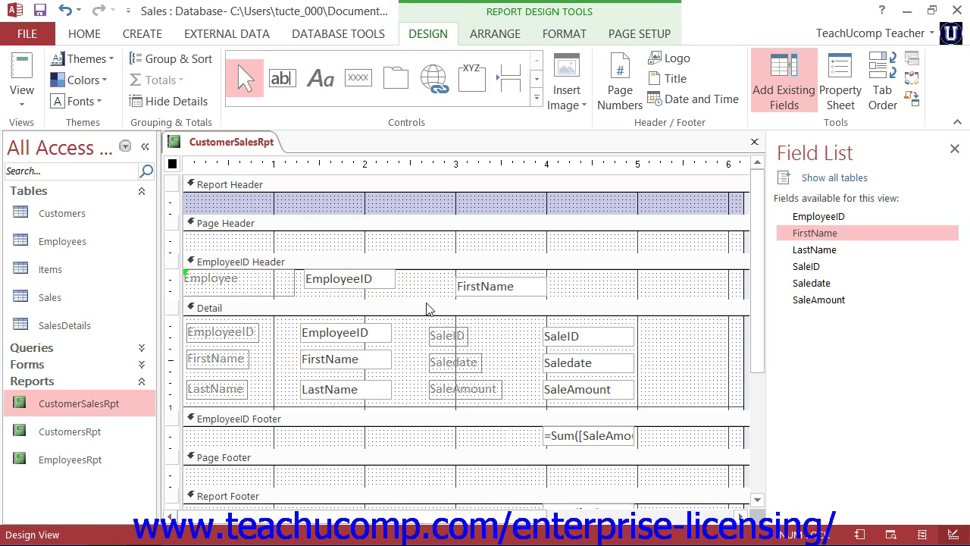
pyautogui.moveTo(519, 296); pyautogui.dragTo(464, 282)
# Add the LastName field without its label to the EmployeeID Header, directly to the right of FirstName
pyautogui.click(816, 253)
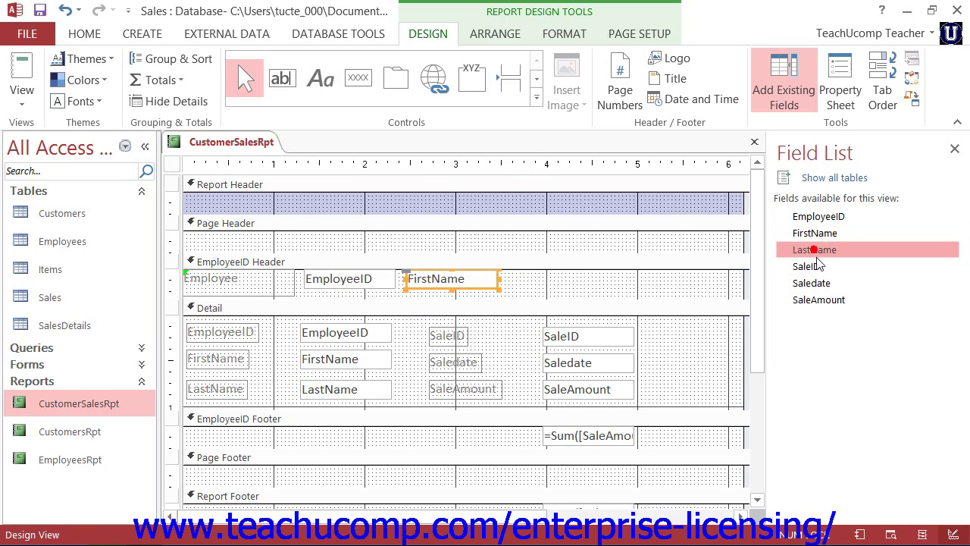
pyautogui.moveTo(818, 260); pyautogui.dragTo(535, 279)
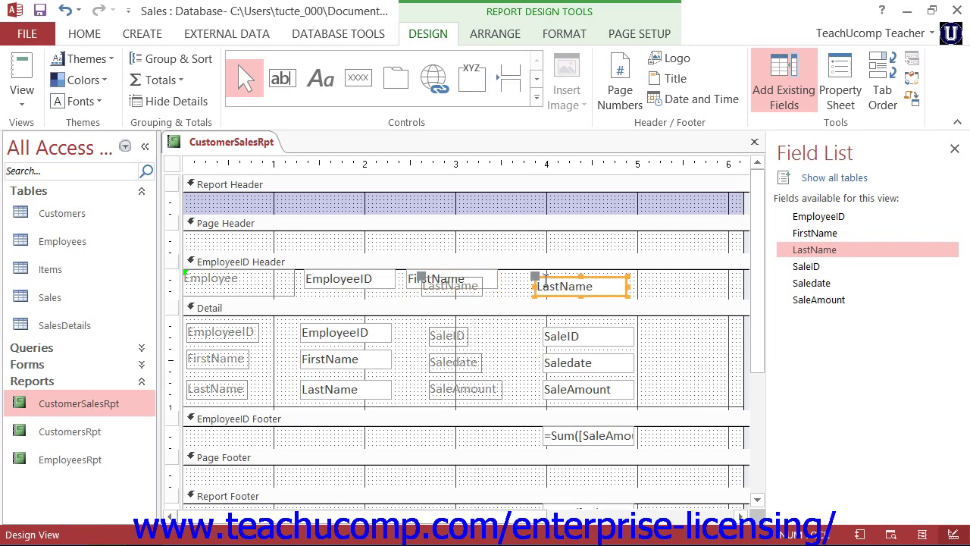
pyautogui.moveTo(476, 293); pyautogui.dragTo(476, 294)
pyautogui.press('Delete')
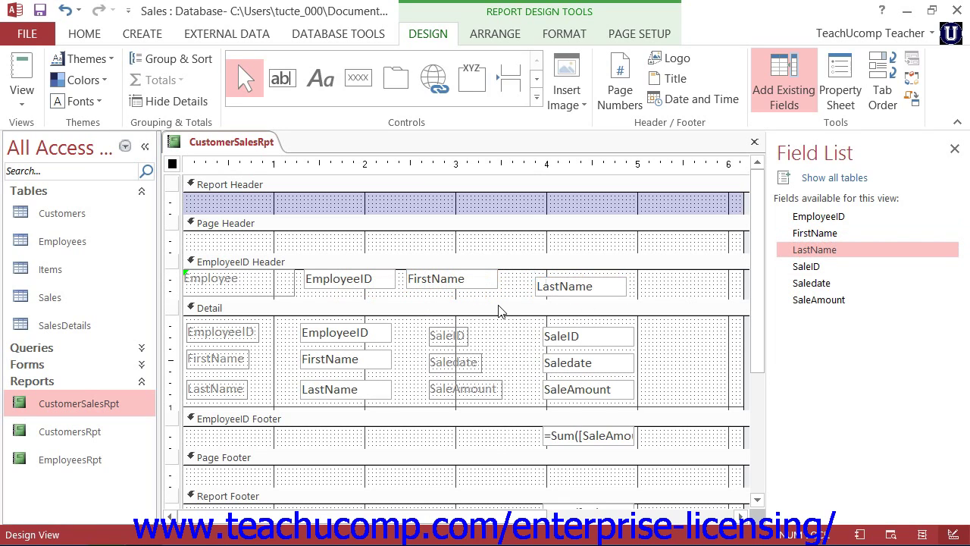
pyautogui.moveTo(556, 291); pyautogui.dragTo(518, 282)
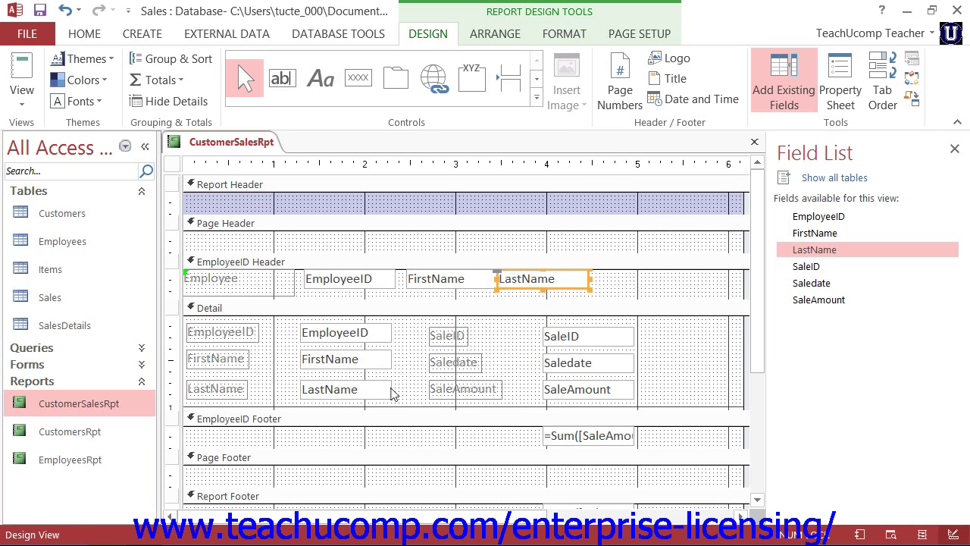
# Delete the EmployeeID, FirstName and LastName fields and their labels from the Detail section
pyautogui.click(411, 372)
pyautogui.moveTo(410, 325); pyautogui.dragTo(218, 398)
pyautogui.press('Delete')
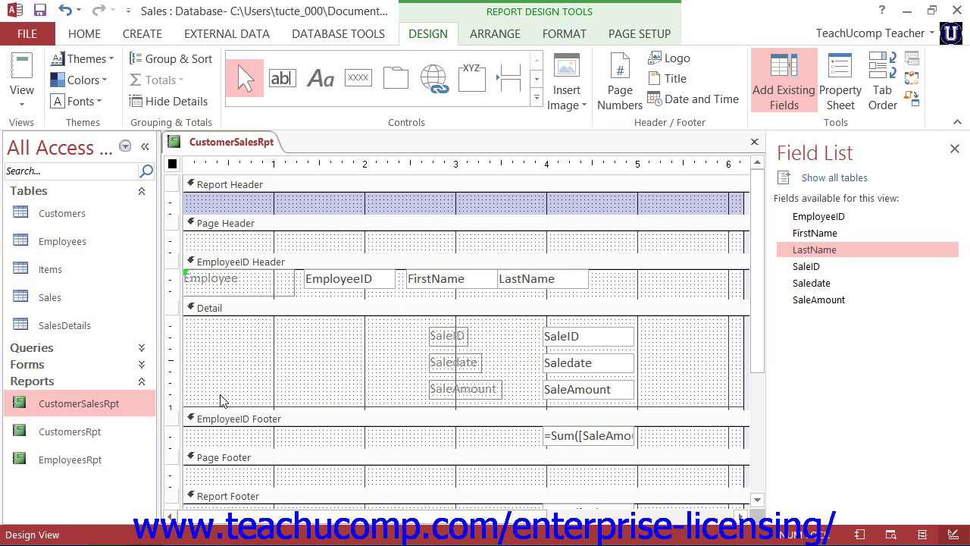
# Move the SaleID, Saledate and SaleAmount fields with their labels up and left in the Detail section, and slightly reduce the section's height
pyautogui.moveTo(683, 328); pyautogui.dragTo(457, 410)
pyautogui.moveTo(457, 338); pyautogui.dragTo(249, 332)
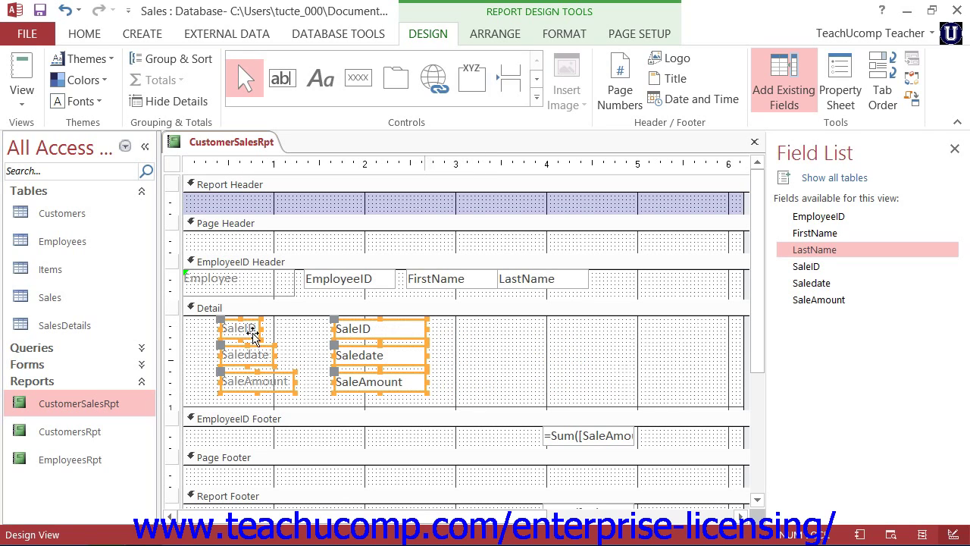
pyautogui.moveTo(279, 409); pyautogui.dragTo(278, 393)
# Align the SaleAmount sum box in the EmployeeID Footer beneath the SaleAmount field of the Detail section
pyautogui.click(548, 430)
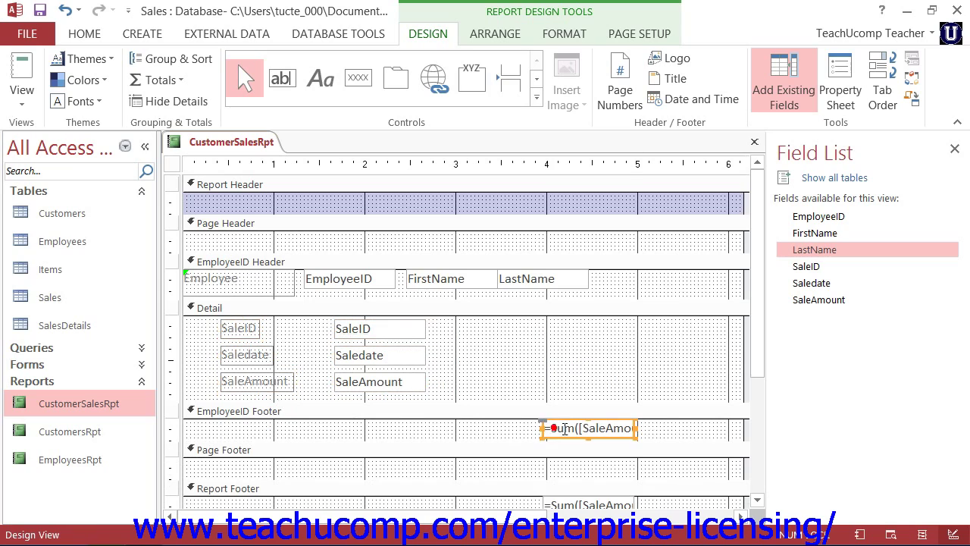
pyautogui.moveTo(562, 441); pyautogui.dragTo(356, 429)
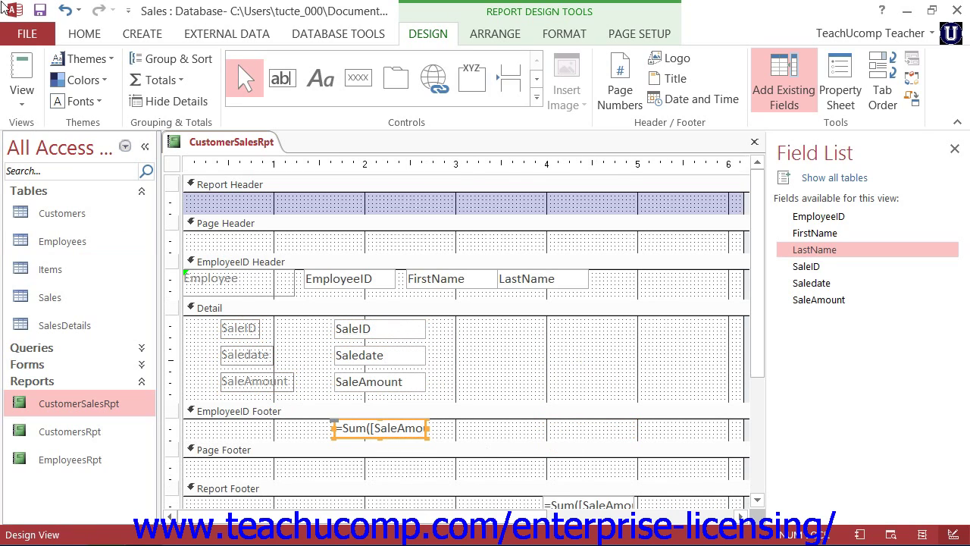
# Show the report in Report View, entering the first date and 1/31/2007 as the last date
pyautogui.click(26, 67)
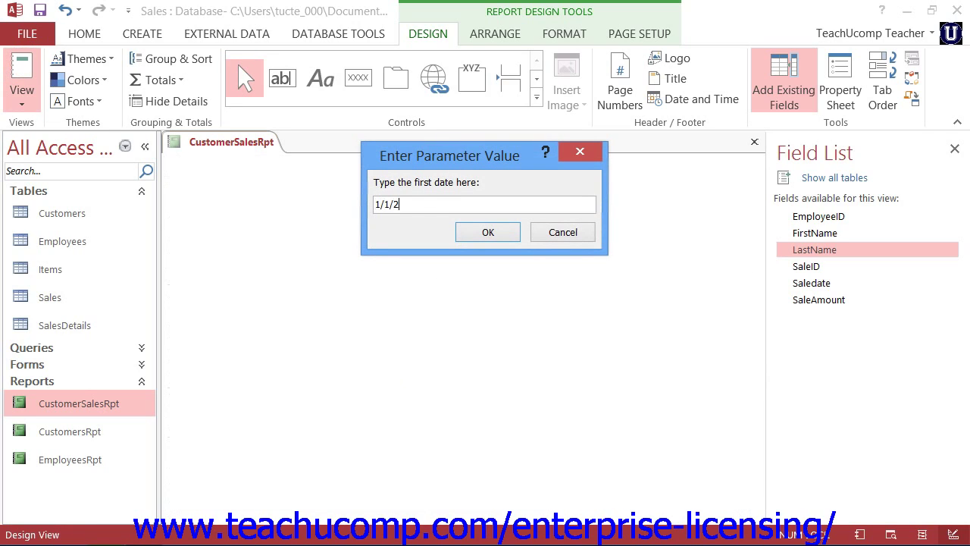
pyautogui.click(488, 233)
pyautogui.write('1/31/2007')
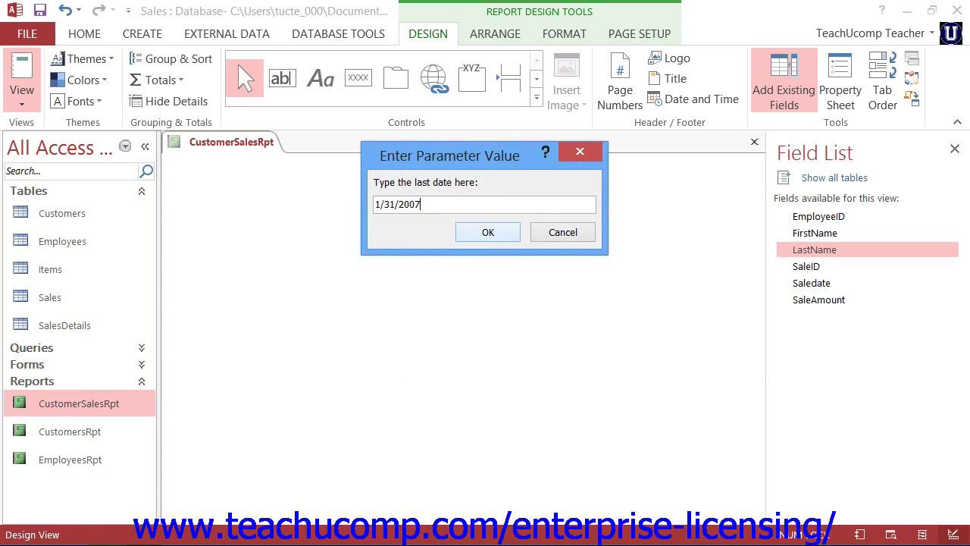
pyautogui.click(491, 237)
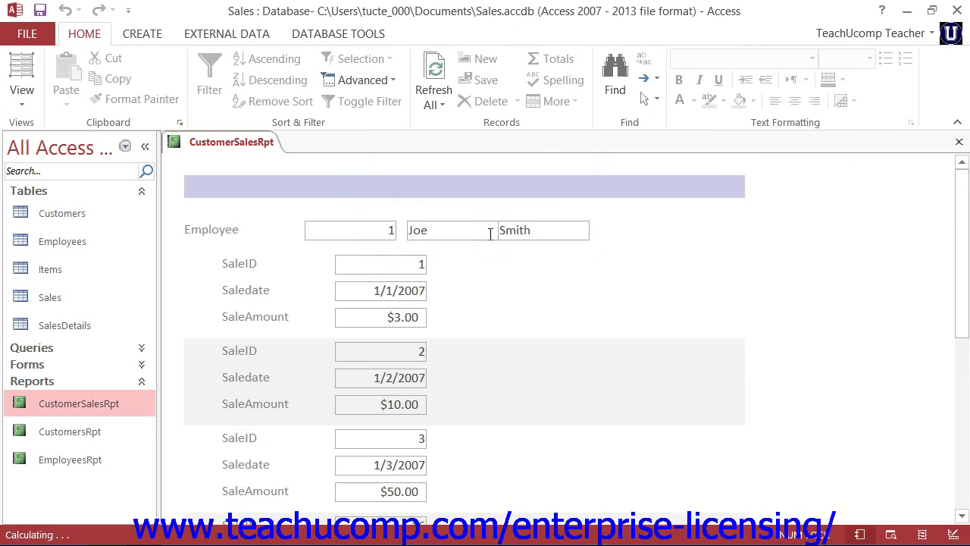
# Examine the employee groups in the report and the SaleAmount subtotals at the end of the first two groups
pyautogui.scroll(-10, 472, 274)
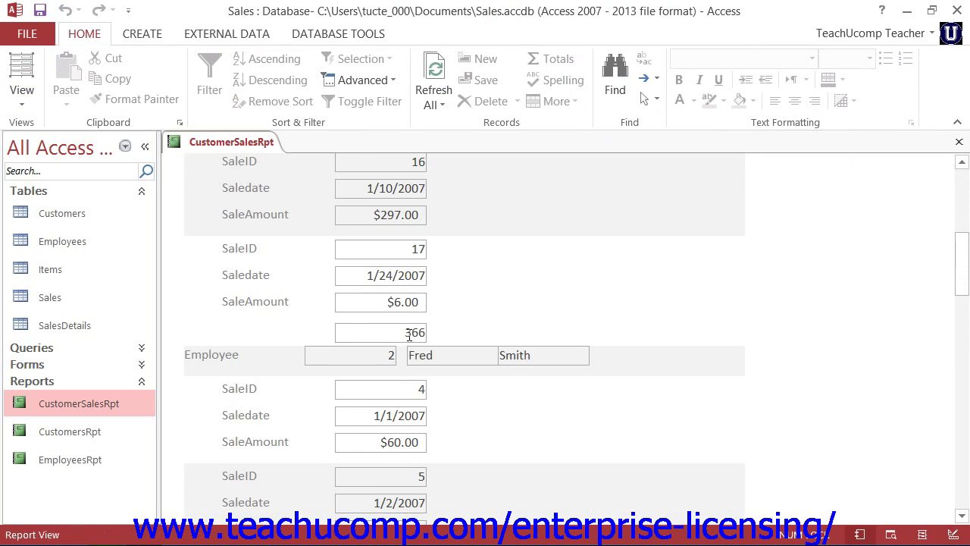
pyautogui.click(396, 332)
pyautogui.scroll(-4, 591, 383)
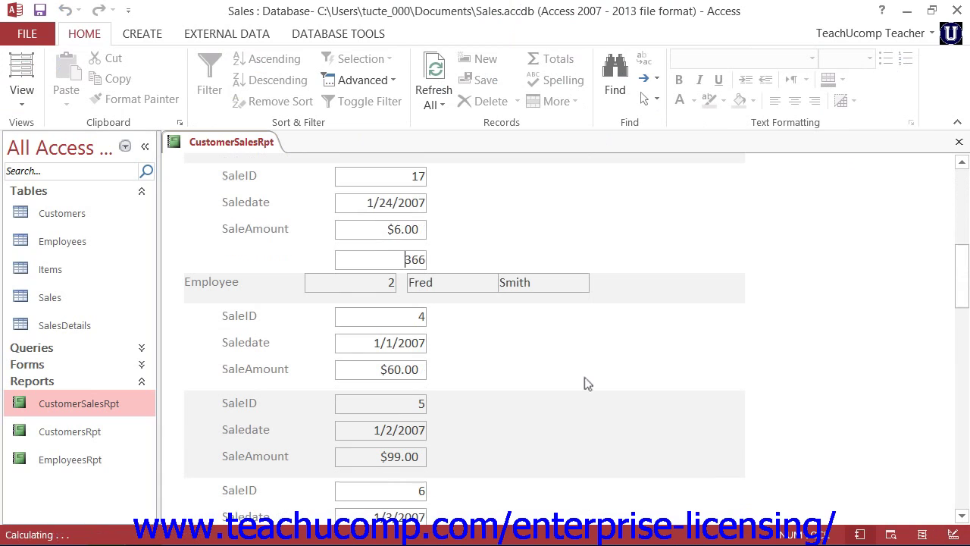
pyautogui.scroll(-6, 582, 383)
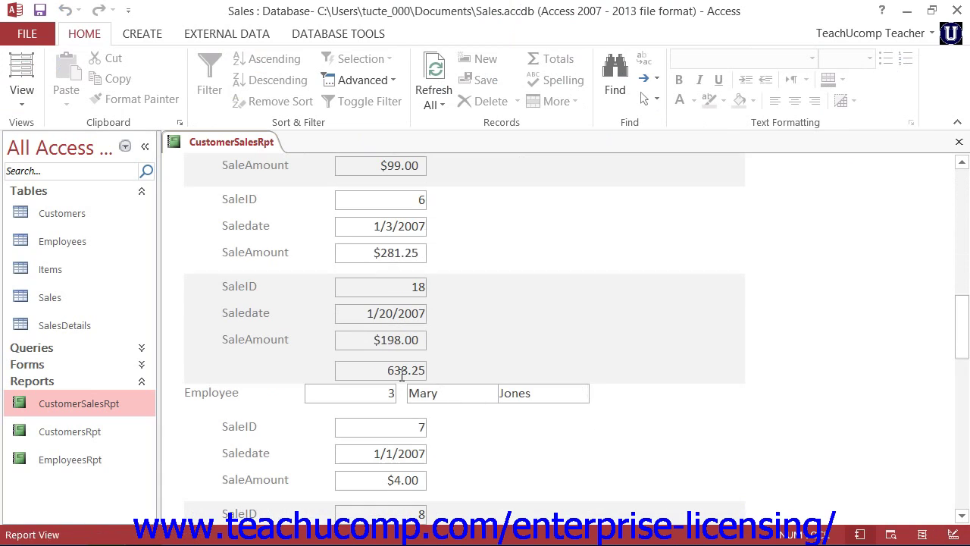
pyautogui.click(385, 370)
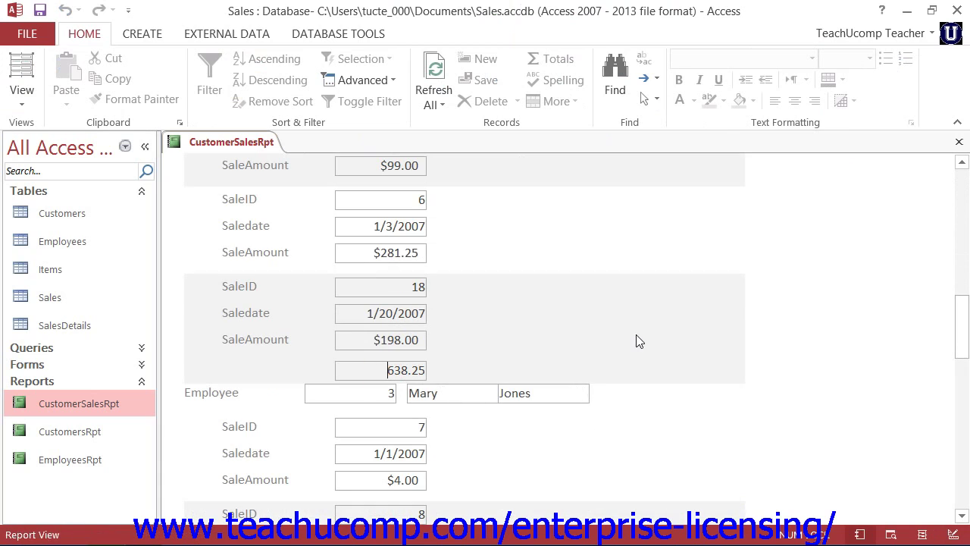